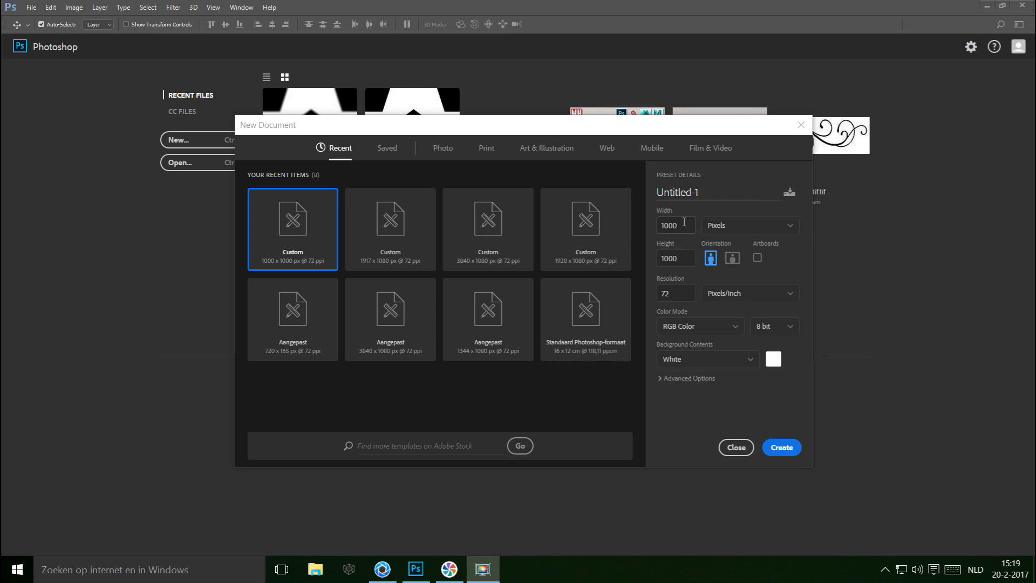
Create a blank white 1000 × 1000 pixel Photoshop document
click(682, 258)
click(784, 448)
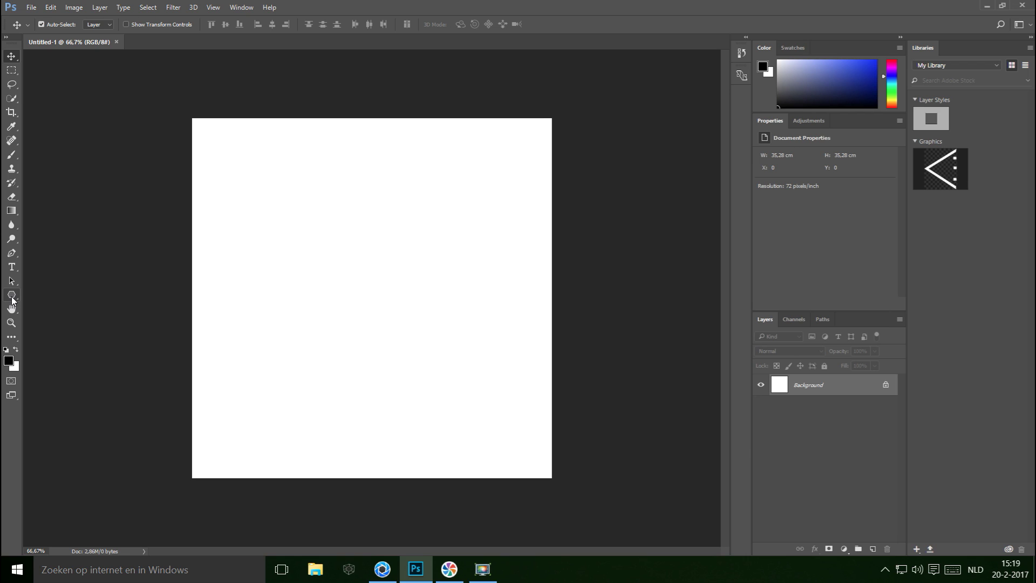
click(11, 295)
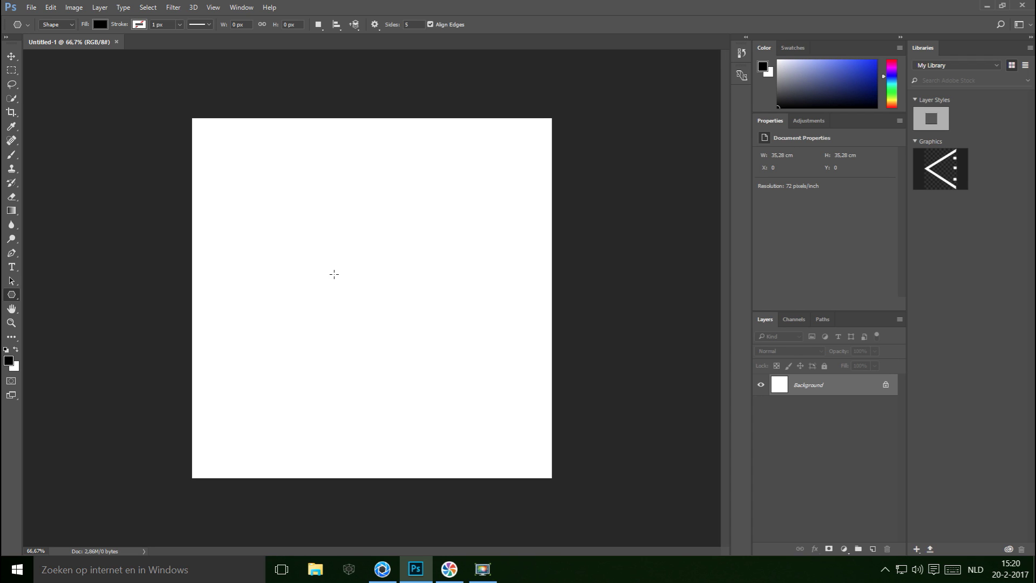
Draw a black five-sided polygon and move it to the canvas centre
drag(303, 234, 375, 344)
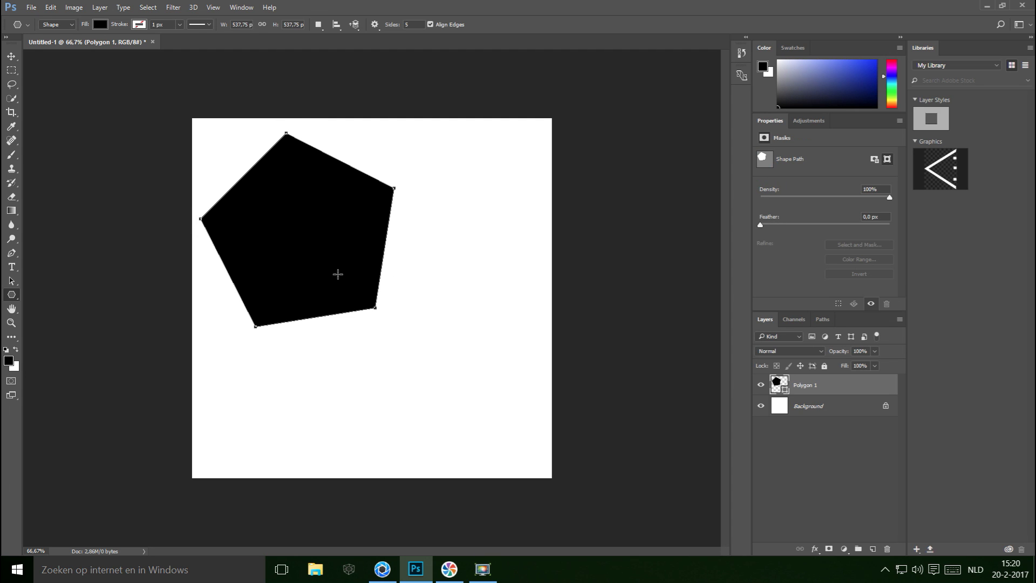
click(8, 57)
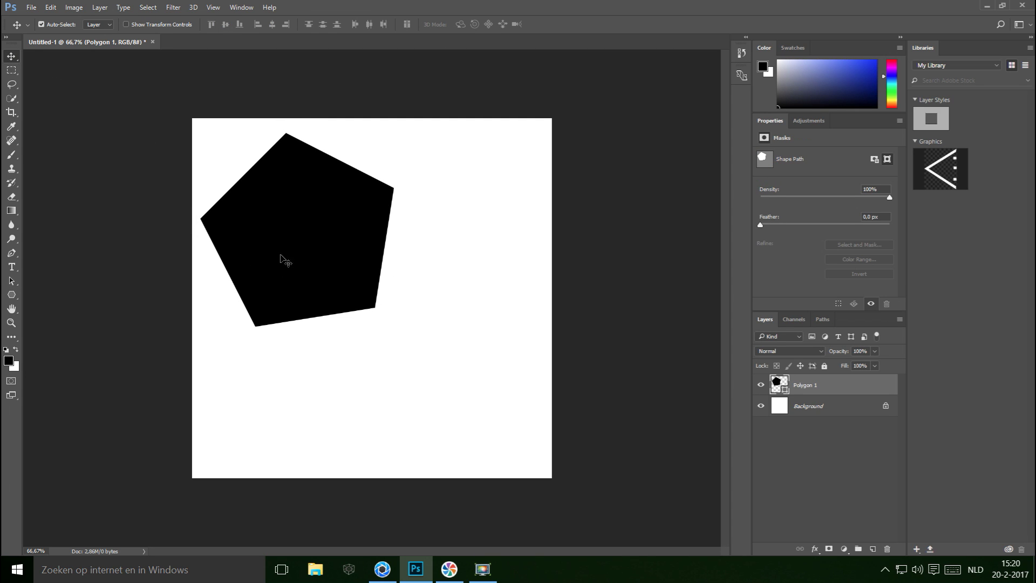
drag(304, 246, 377, 316)
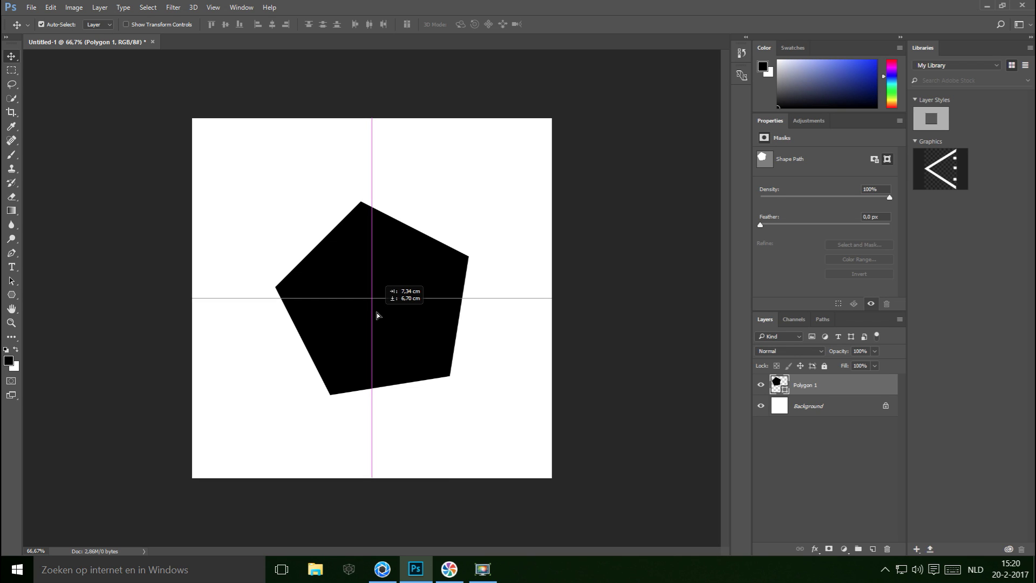
drag(376, 315, 377, 315)
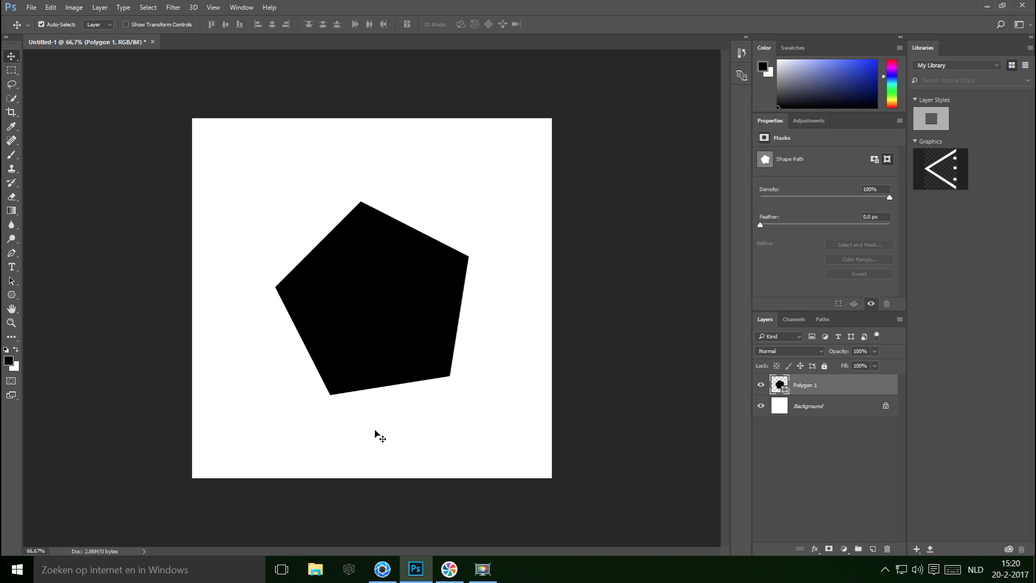
Rotate the pentagon with Free Transform so it stands point-up
key(ctrl+t)
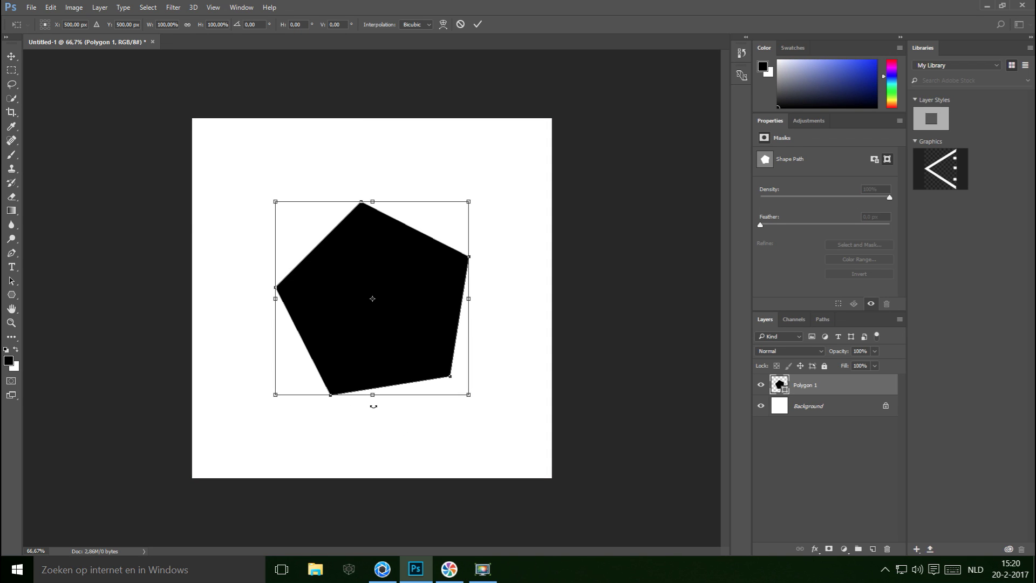
drag(373, 406, 356, 411)
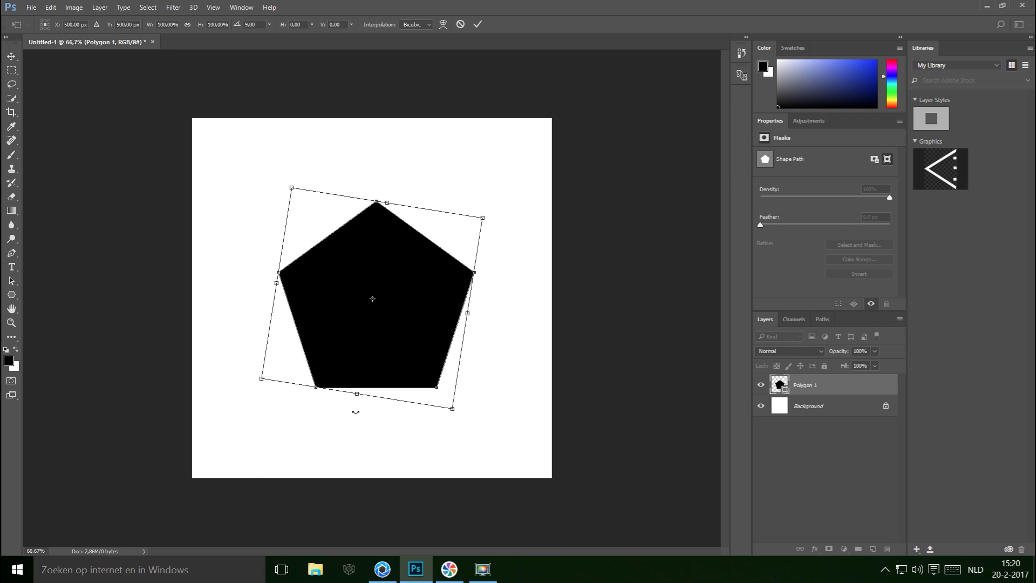
key(Escape)
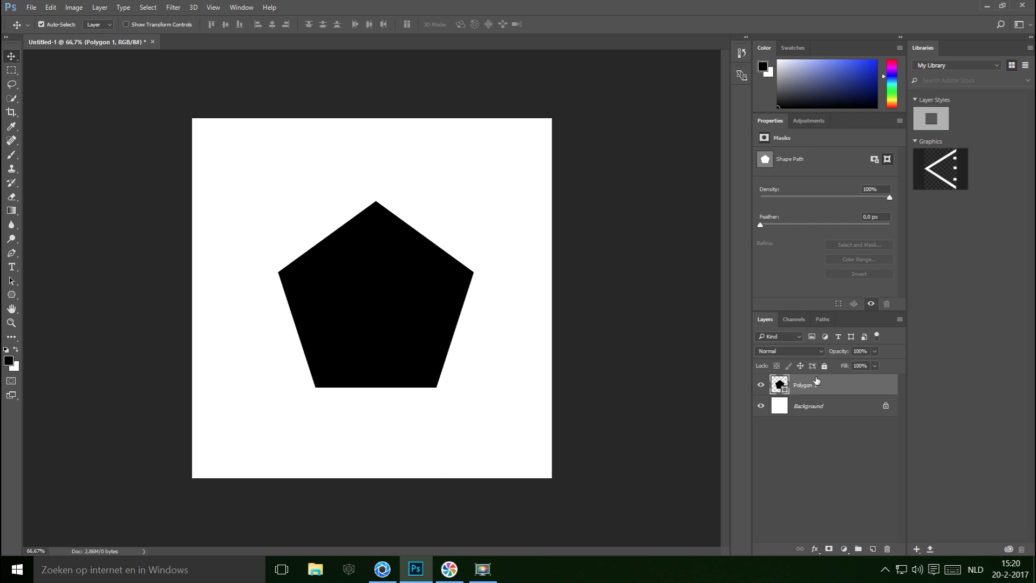
Duplicate the Polygon 1 layer as Polygon 1 copy
right_click(804, 389)
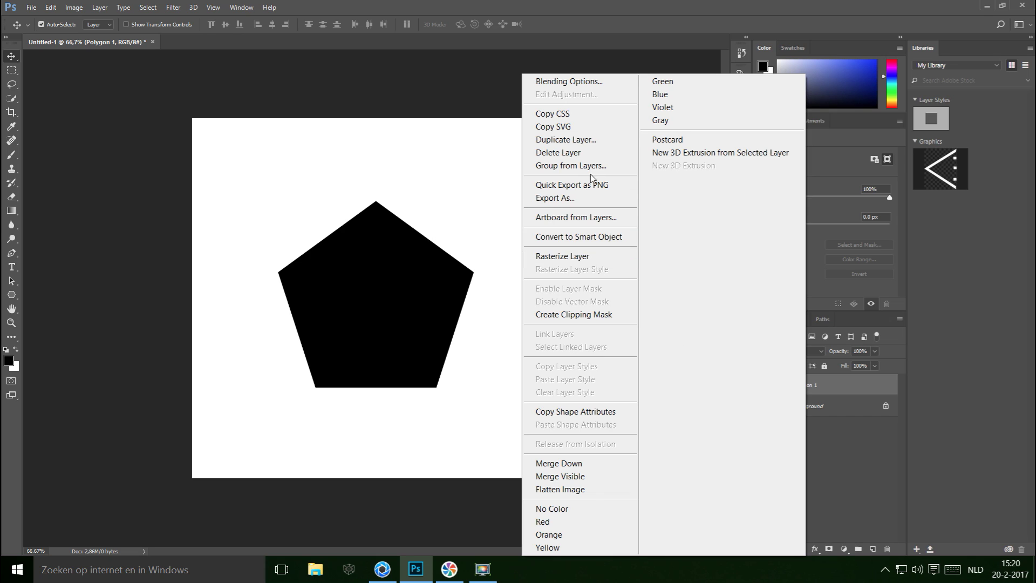
click(593, 140)
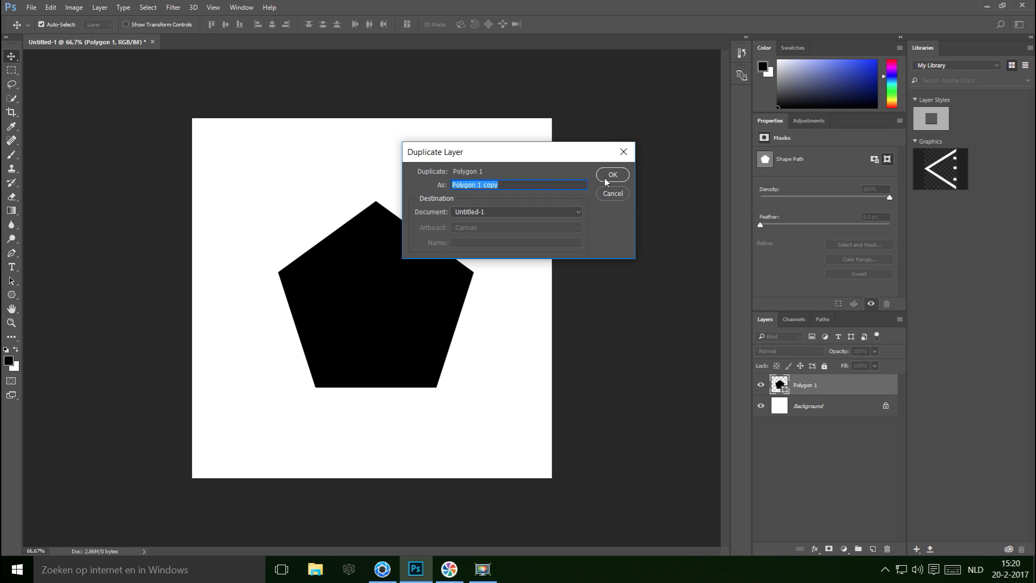
click(616, 177)
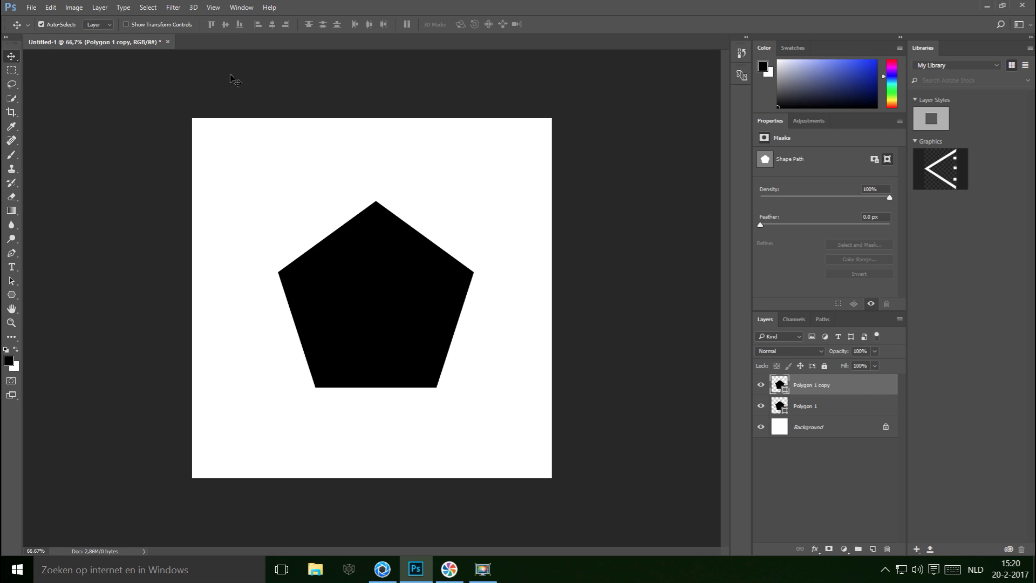
Apply a 500 px horizontal and vertical wrap-around Offset filter to the copy as a smart object
click(178, 10)
mouse_move(246, 277)
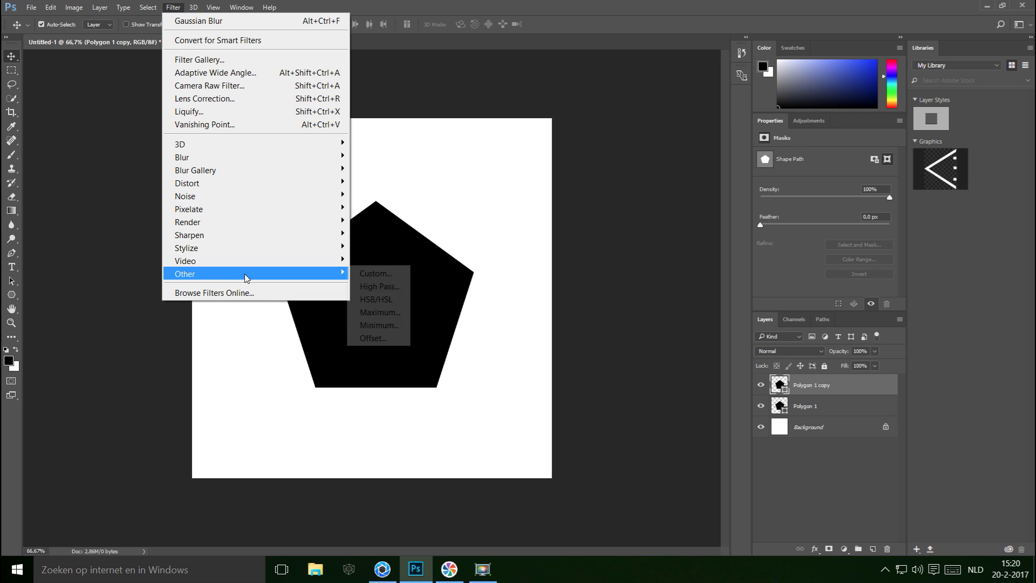
click(389, 338)
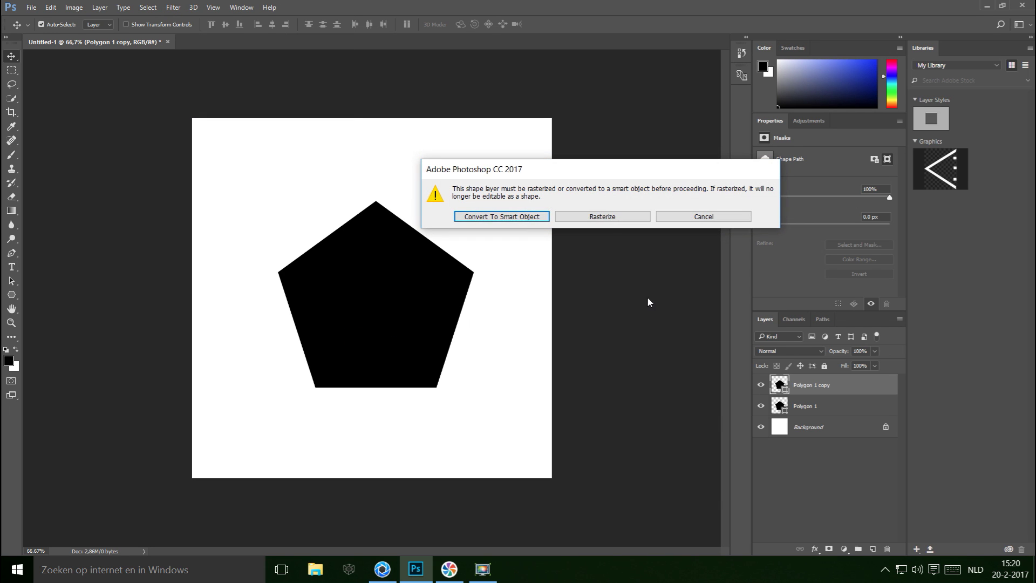
click(527, 220)
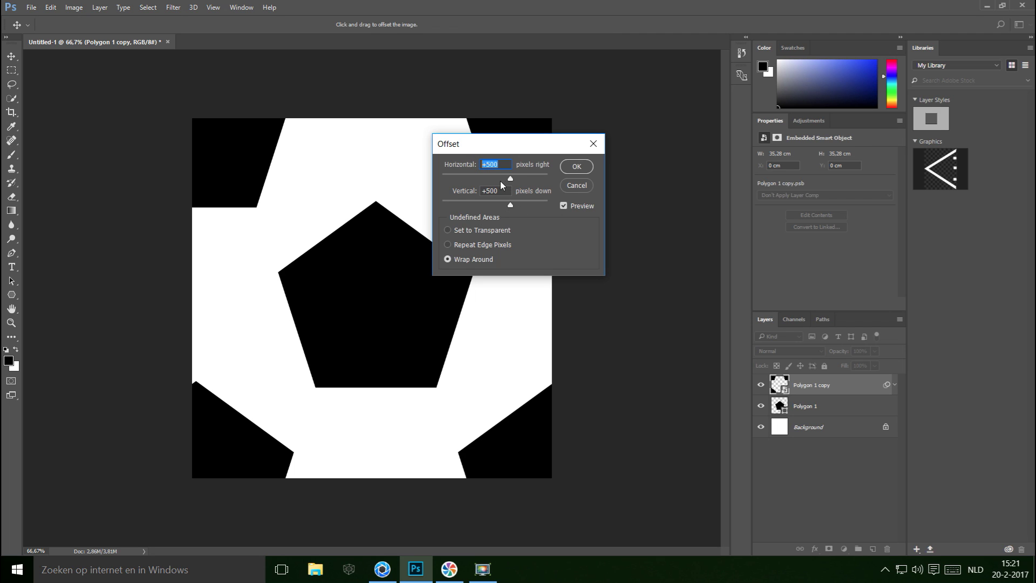
key(Tab)
text(500)
key(shift+Tab)
text(500)
click(576, 168)
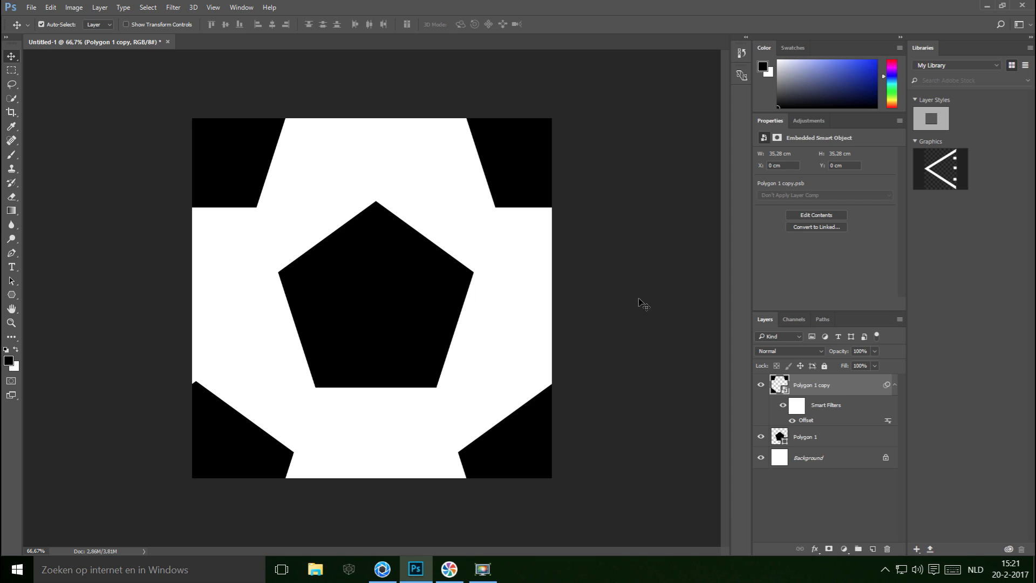
Merge Polygon 1, its copy and the Background into one layer
shift+click(816, 442)
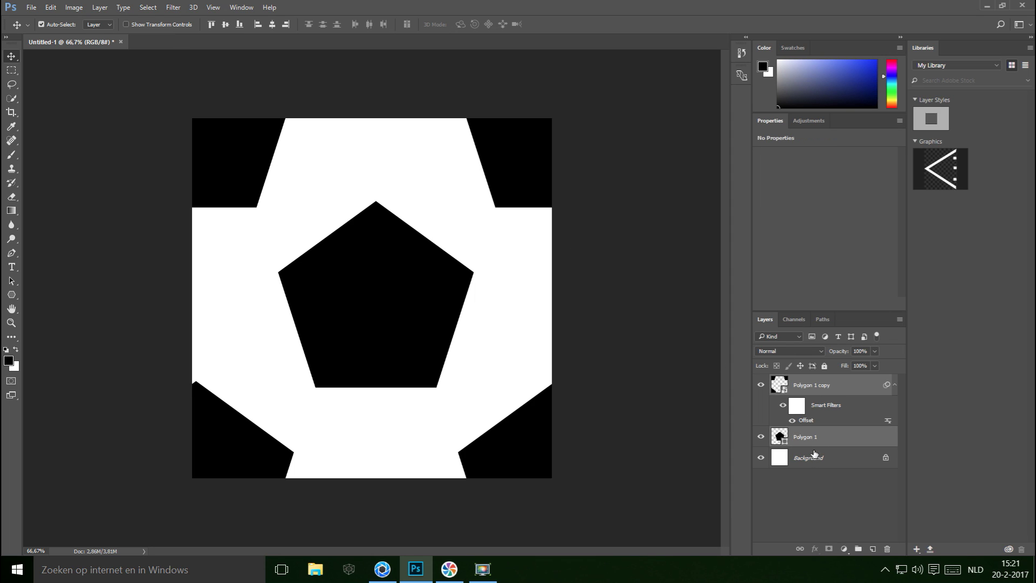
shift+click(813, 463)
right_click(813, 463)
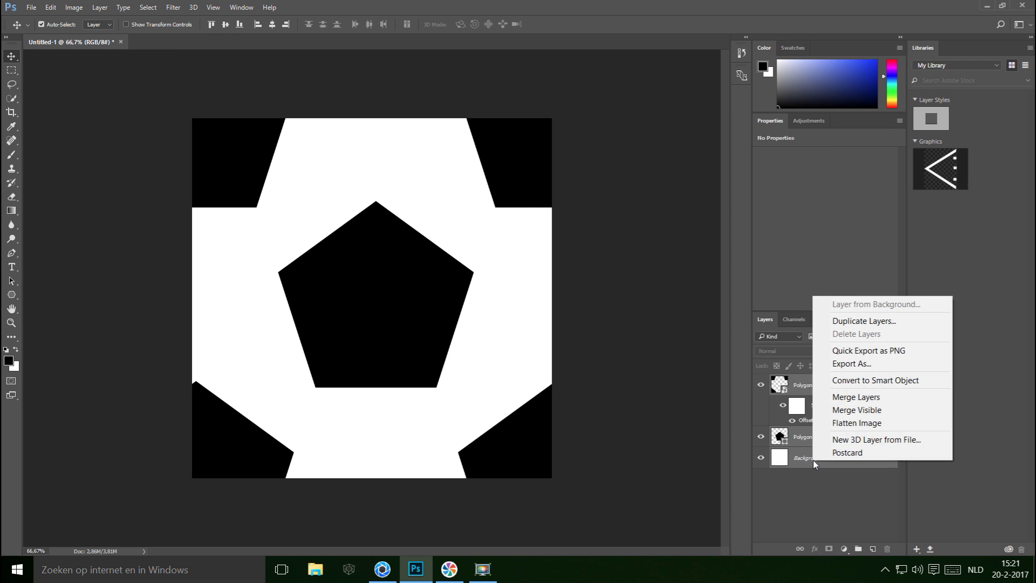
click(848, 393)
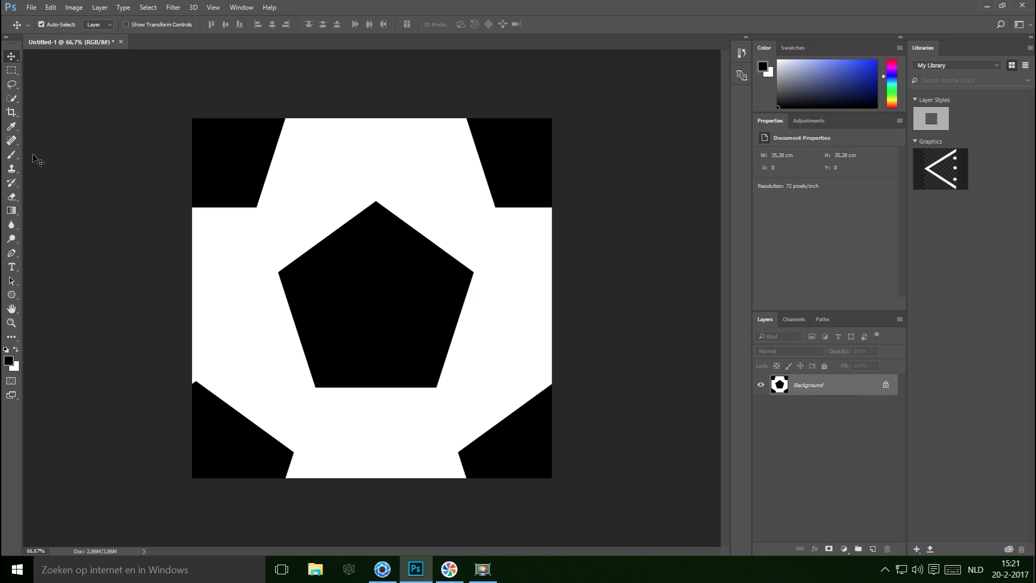
Save the image as Texture.png, overwriting the existing file
click(32, 8)
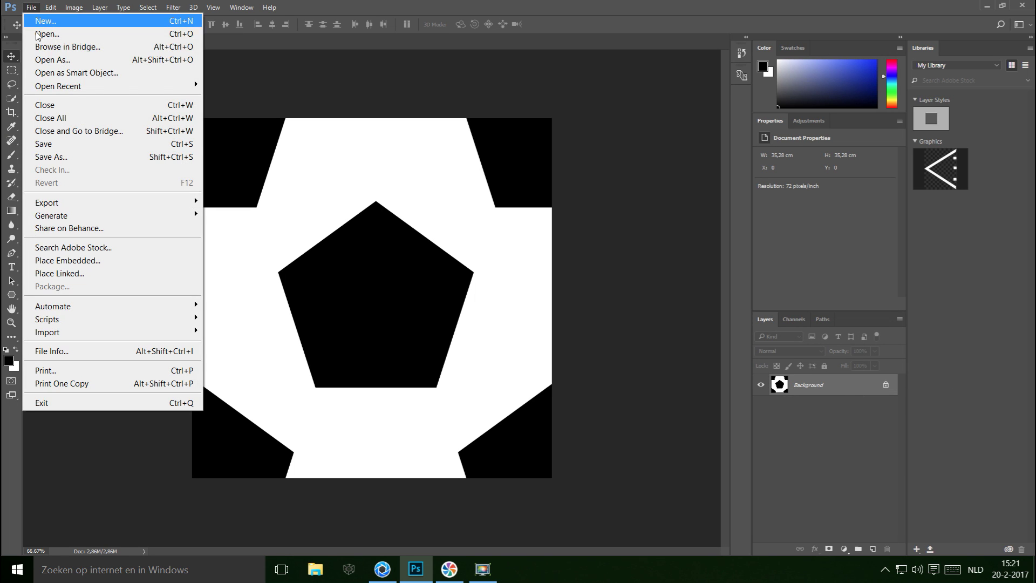
click(81, 157)
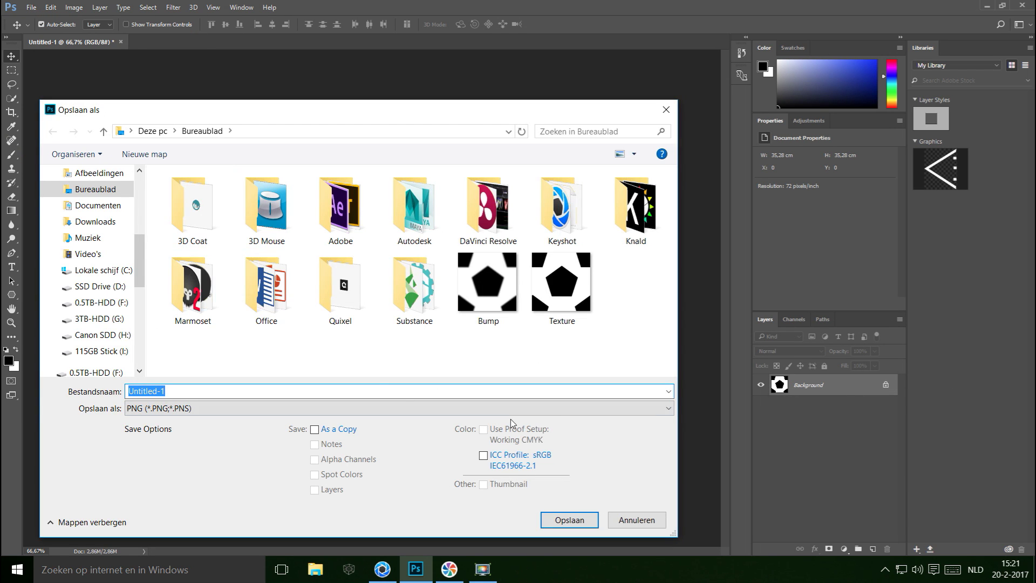
click(566, 277)
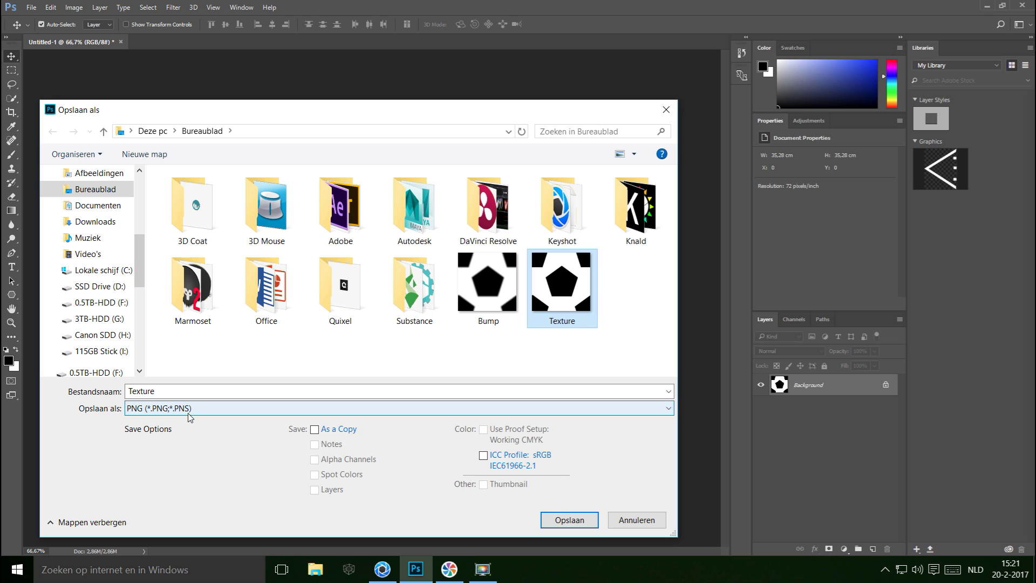
click(570, 520)
click(587, 285)
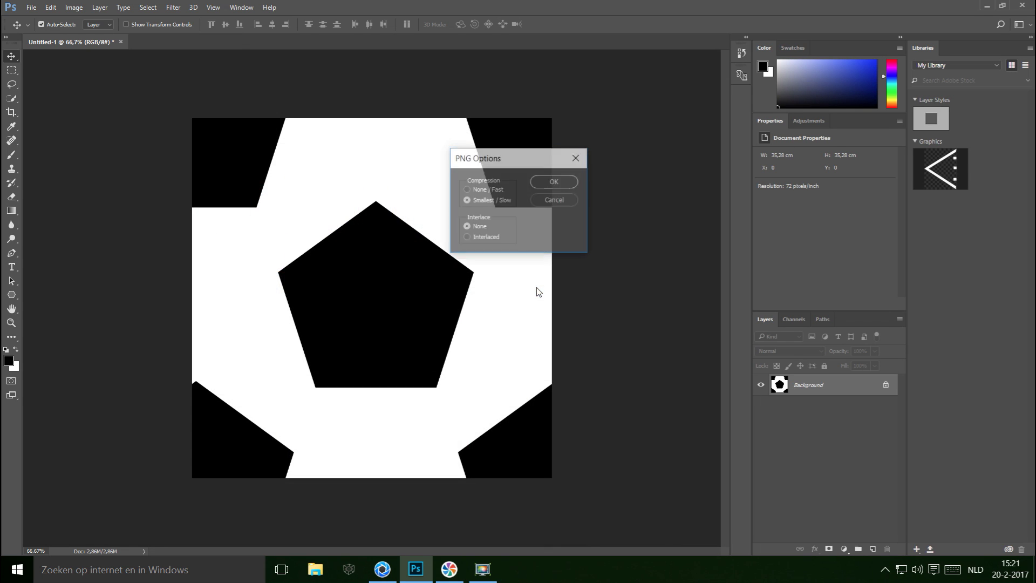
click(556, 182)
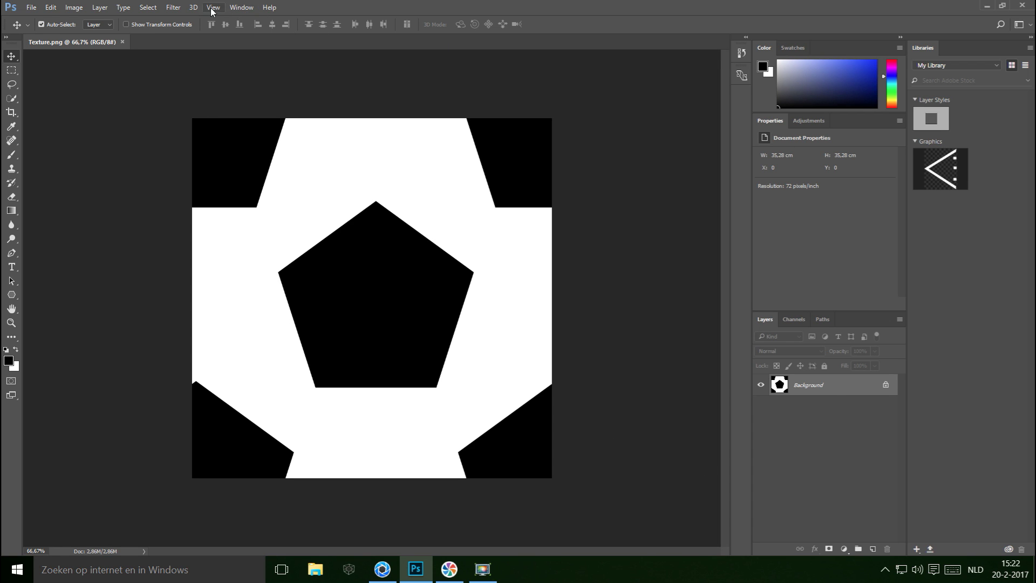
Blur the pentagon pattern with a 10 pixel Gaussian Blur
click(173, 9)
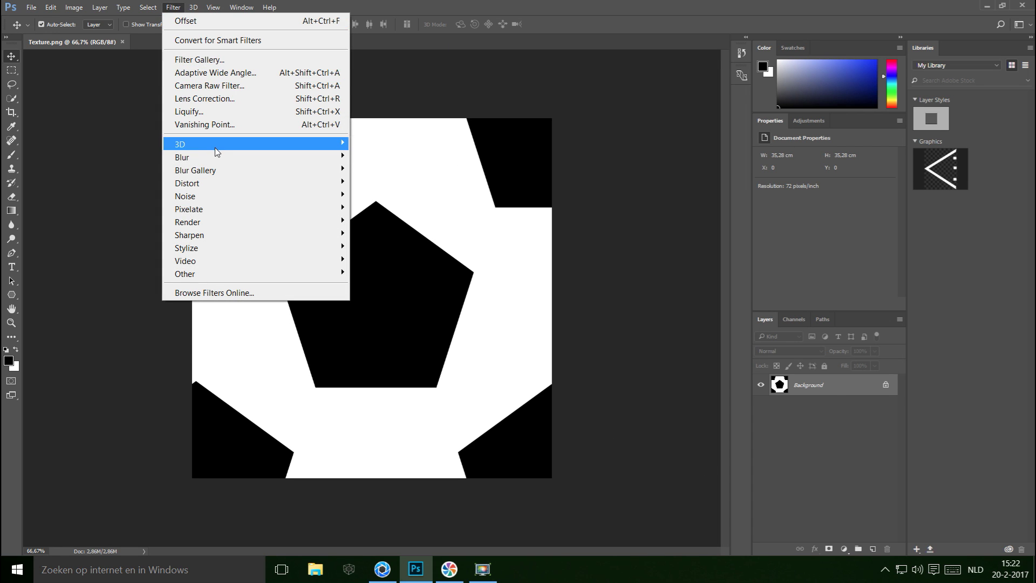
mouse_move(233, 157)
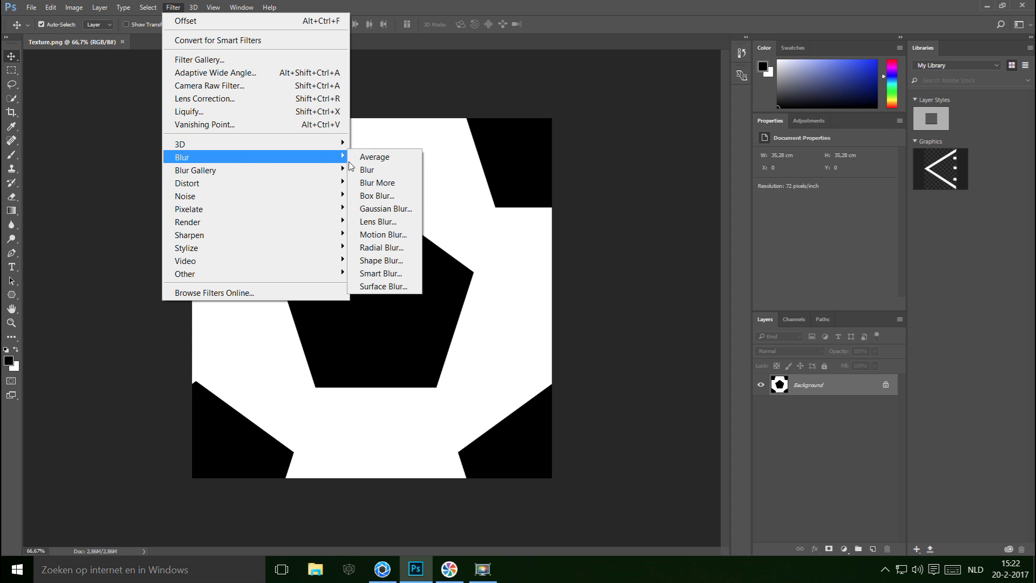
click(404, 210)
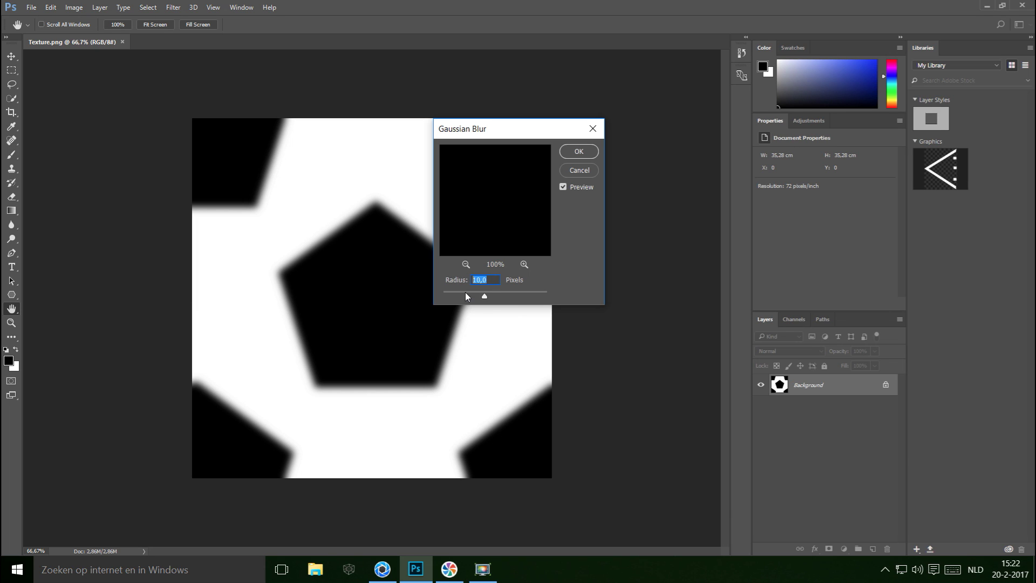
click(579, 153)
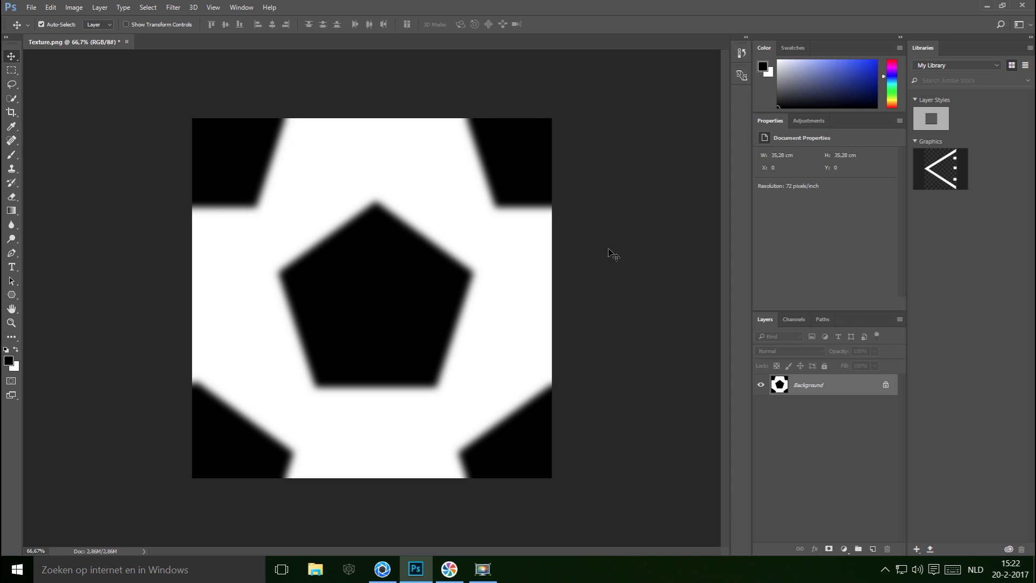
Save the blurred image as Bump.png, replacing the existing Bump file
click(33, 8)
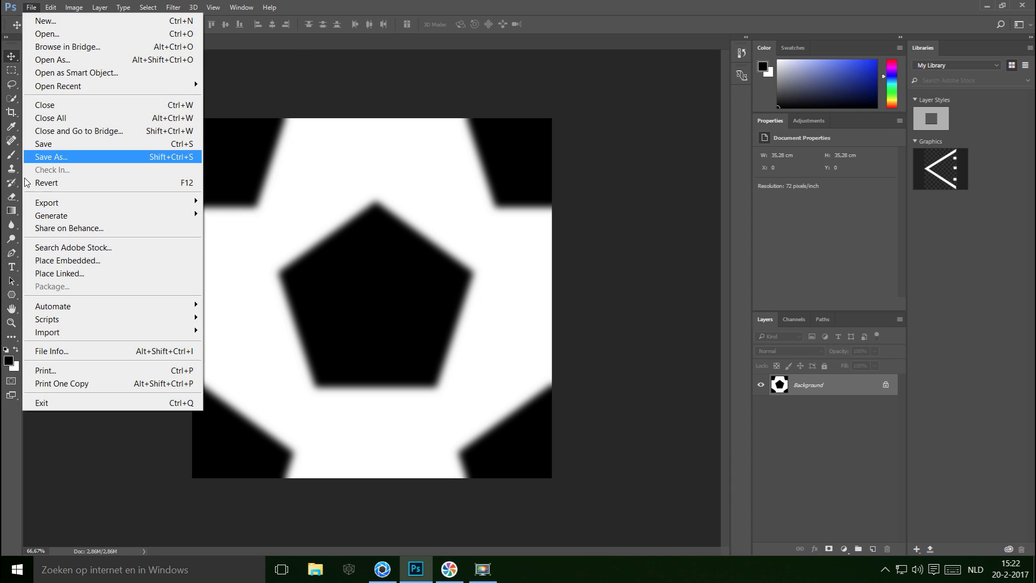
click(78, 159)
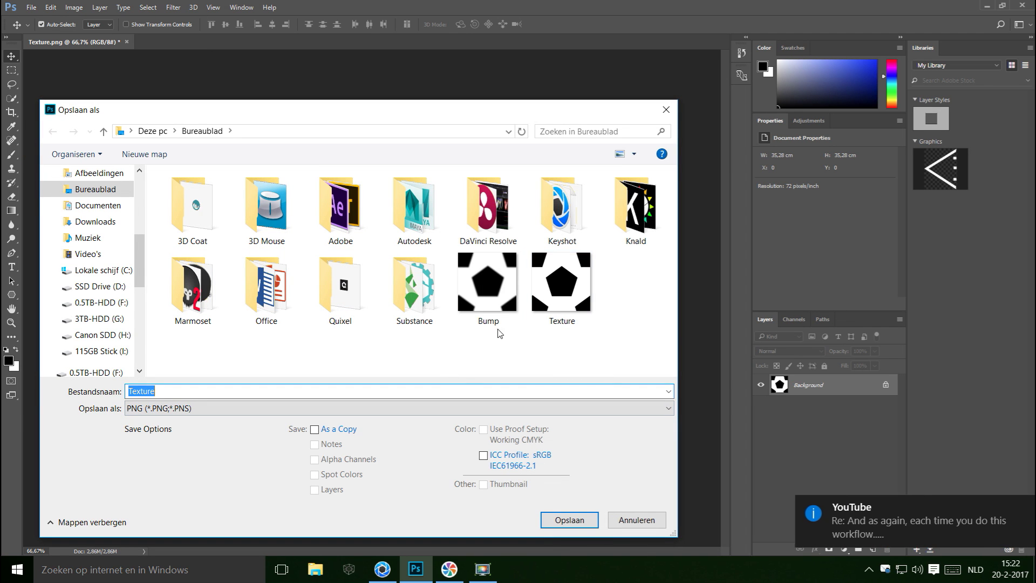
click(500, 300)
click(556, 519)
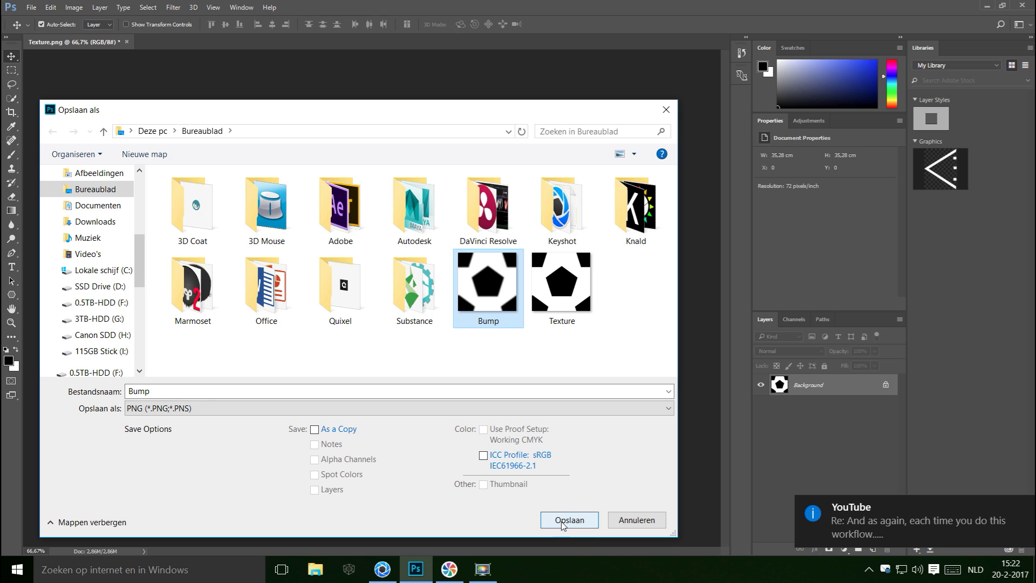
click(542, 290)
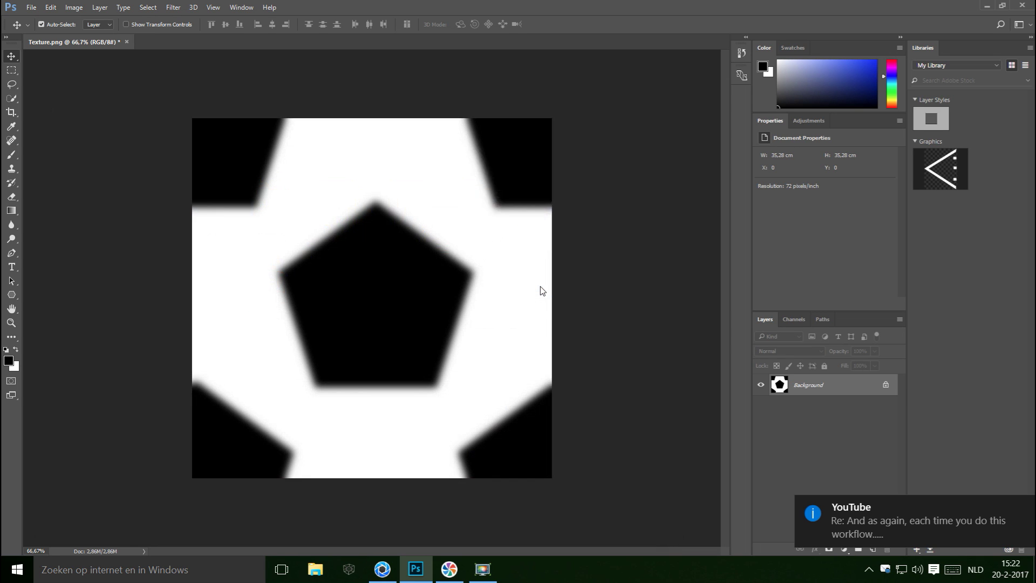
click(555, 182)
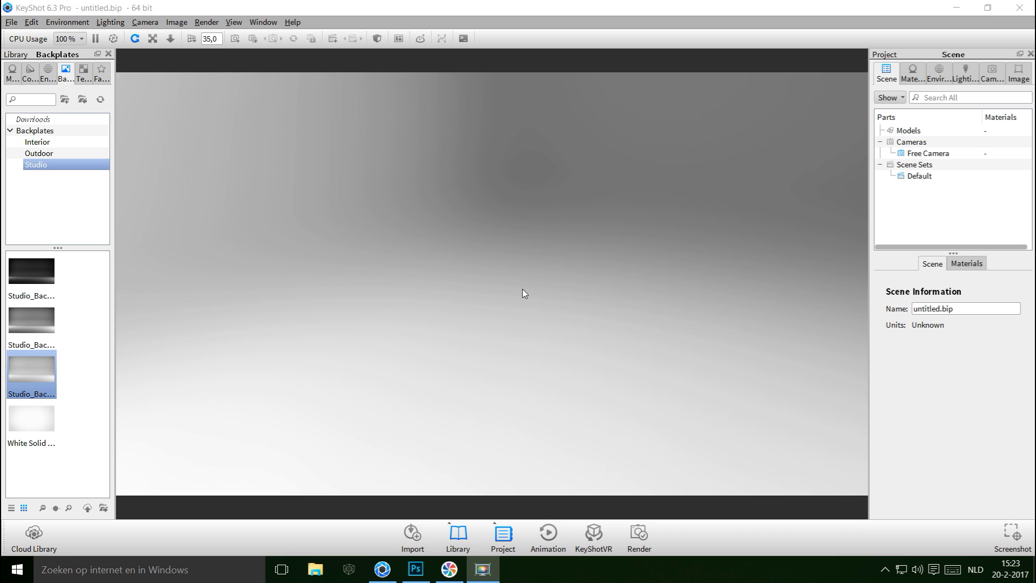
Start a new KeyShot scene and discard the previous scene's unsaved changes
click(11, 24)
click(32, 40)
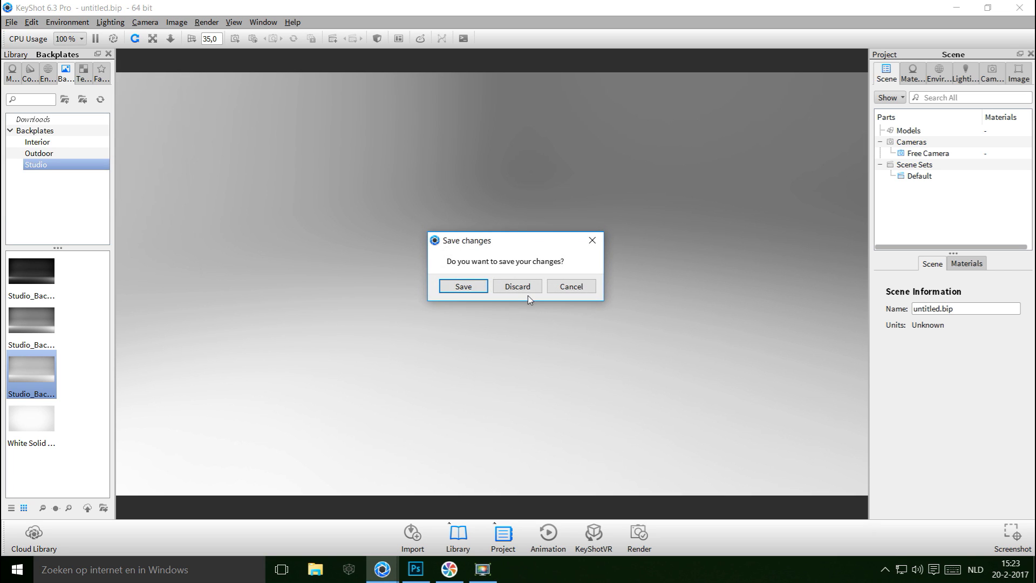
click(520, 288)
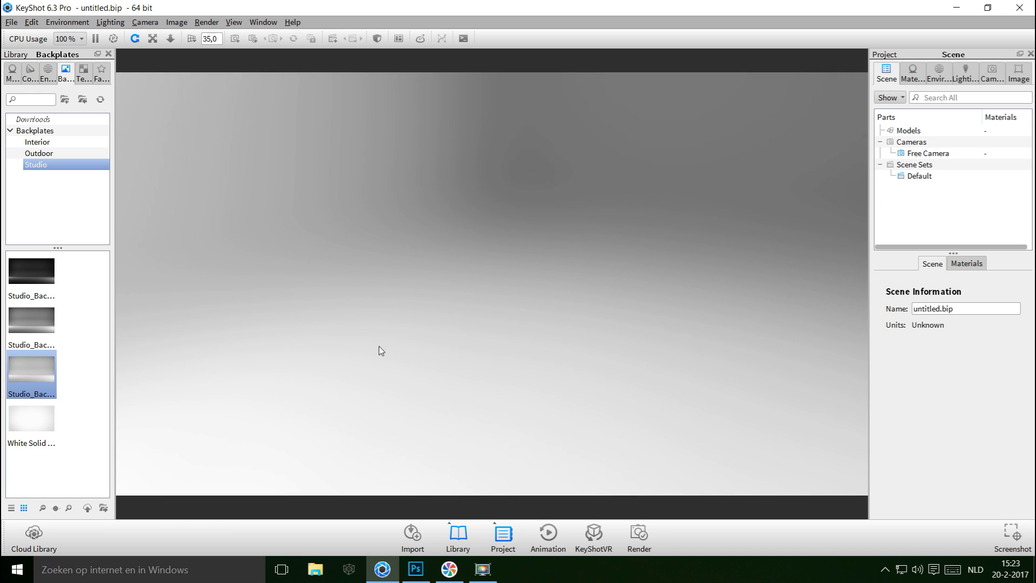
Import the CubeOBJ model from the desktop into the KeyShot scene
click(11, 22)
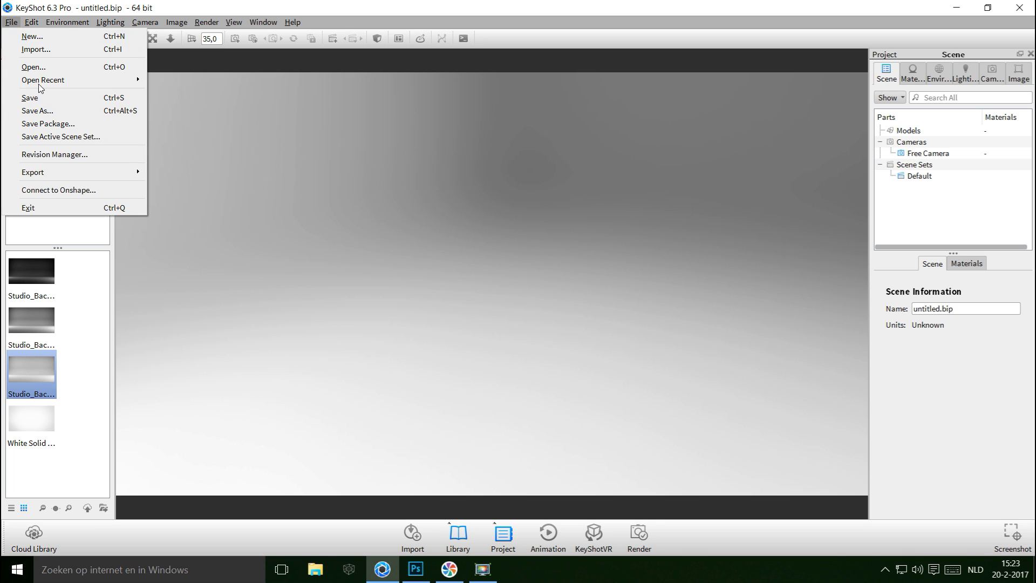
click(56, 49)
click(531, 208)
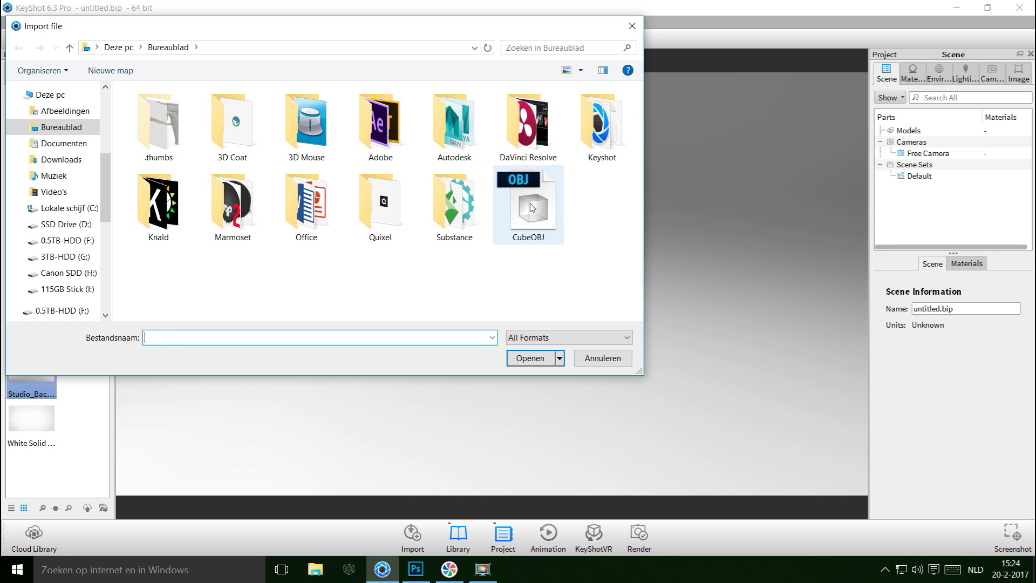
click(538, 358)
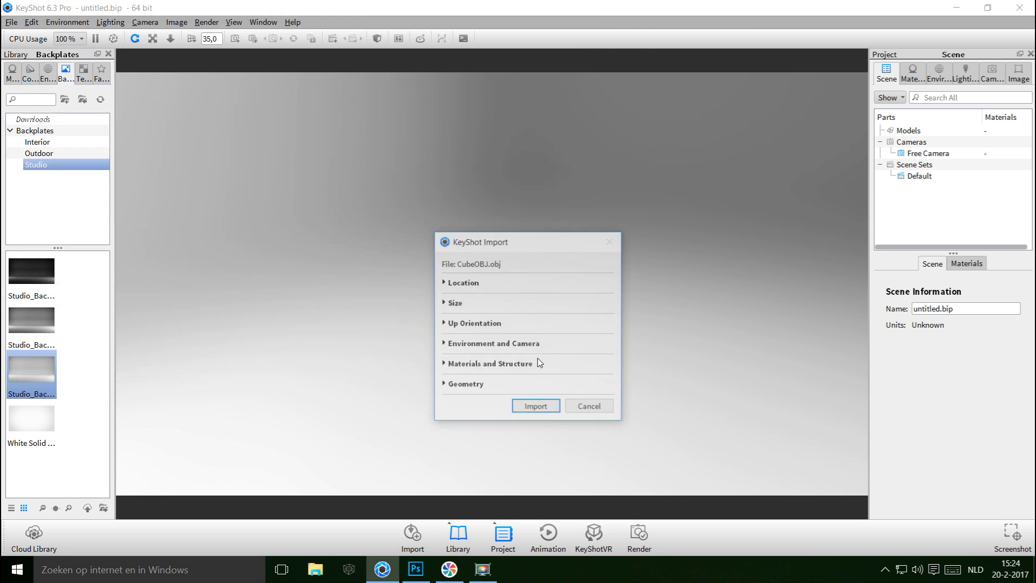
click(536, 406)
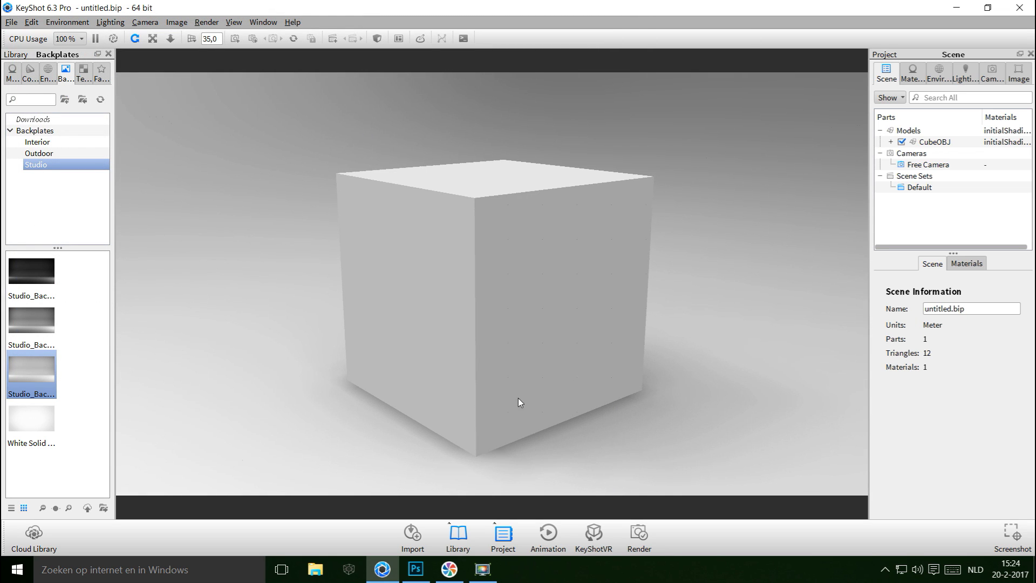
drag(391, 397, 414, 414)
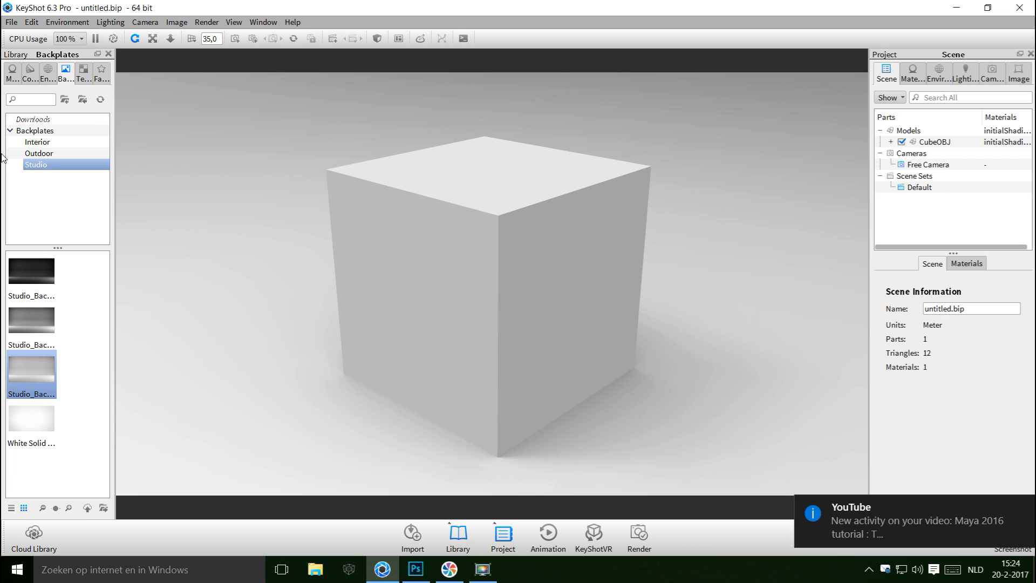
click(12, 71)
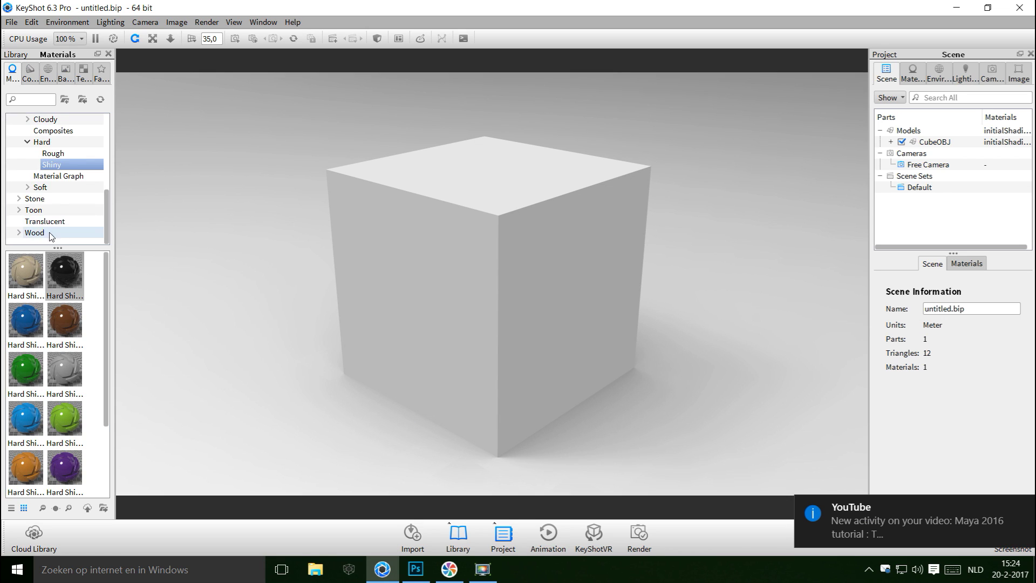
Apply the black Hard Shiny plastic from Plastic > Hard > Shiny to the cube
click(48, 143)
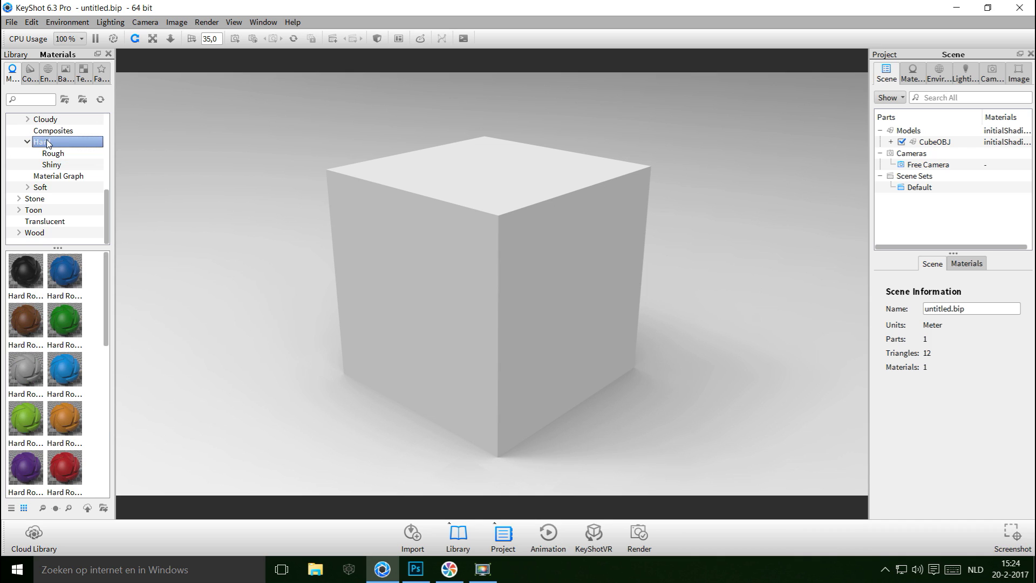
scroll(49, 144, up, 3)
scroll(54, 200, down, 2)
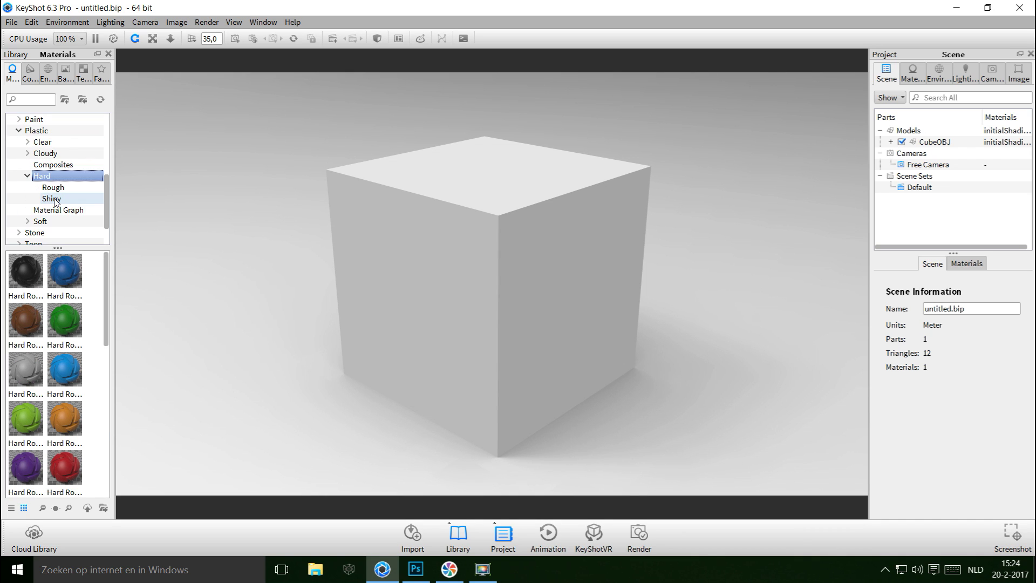
click(54, 199)
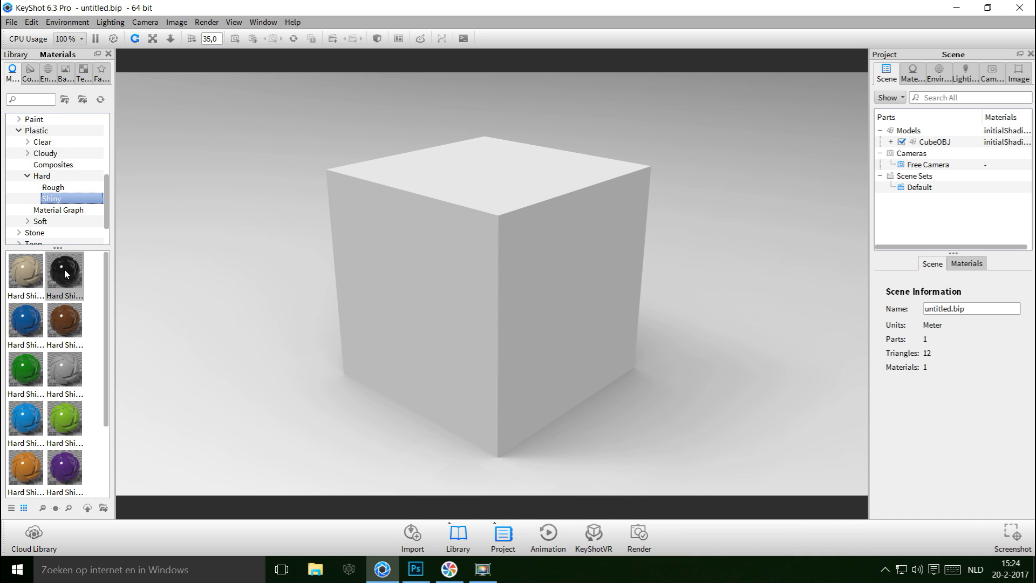
drag(63, 270, 464, 270)
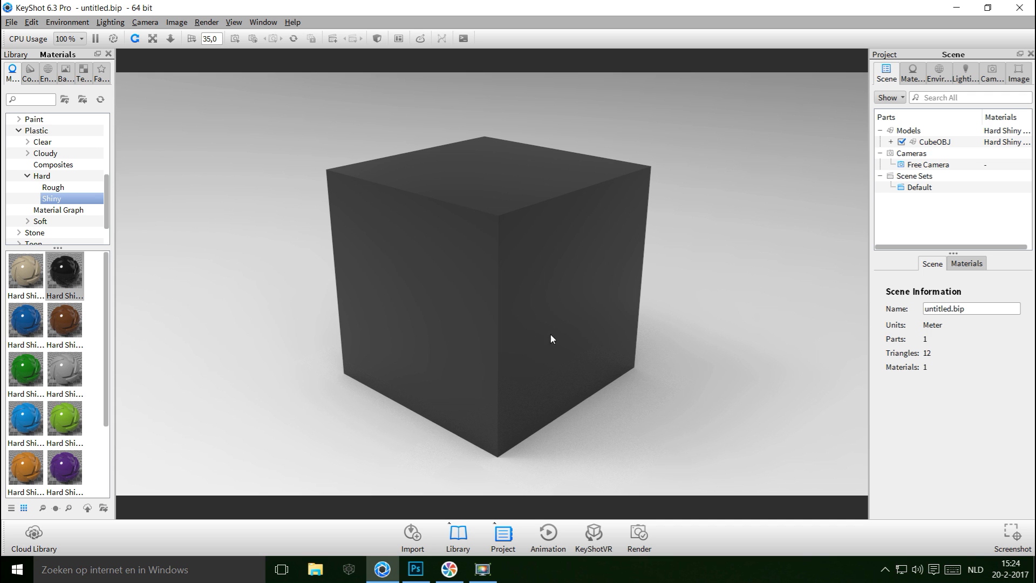
mouse_move(551, 335)
mouse_down()
mouse_move(539, 254)
mouse_move(451, 216)
mouse_move(428, 335)
mouse_move(560, 339)
mouse_move(639, 280)
mouse_move(566, 340)
mouse_move(569, 311)
mouse_move(577, 332)
mouse_move(566, 347)
mouse_up()
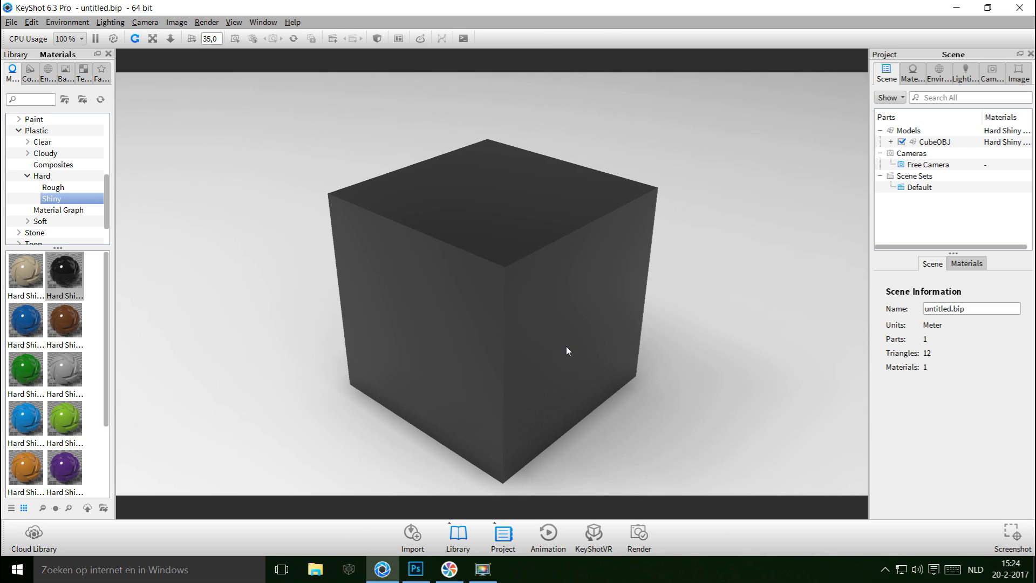
click(49, 70)
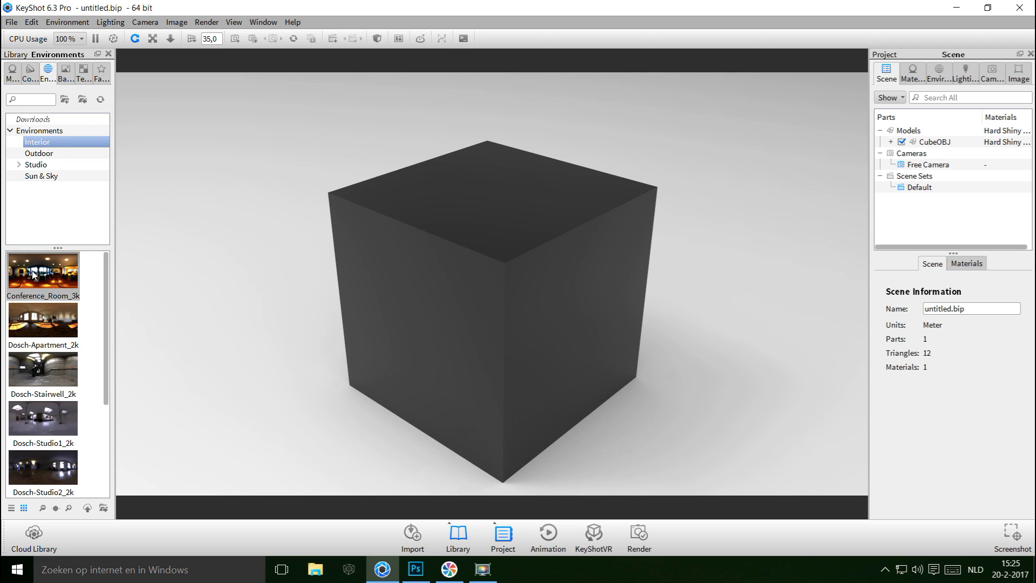
Light the scene with Conference_Room_3k and add the White Solid studio backplate
drag(33, 275, 197, 247)
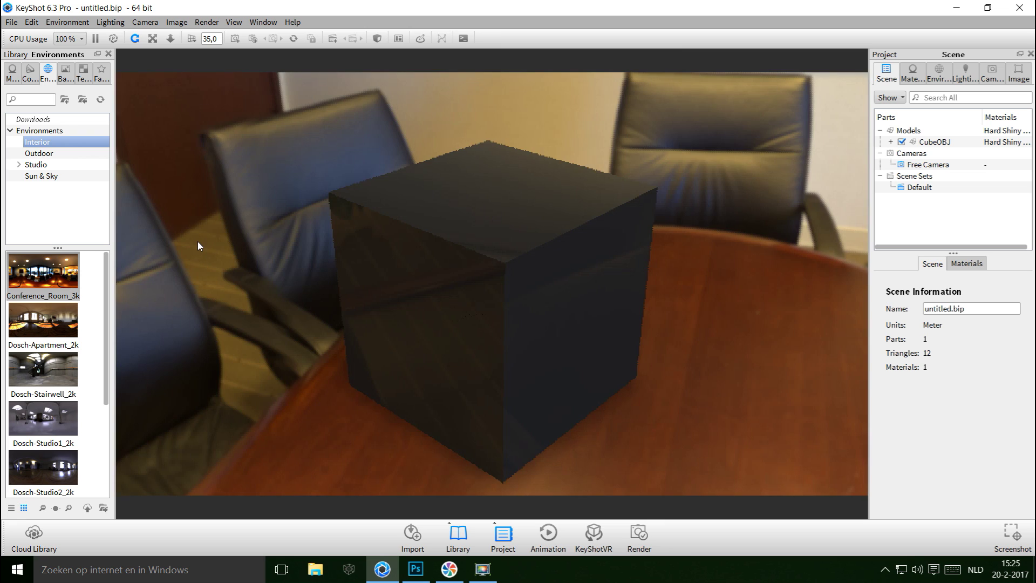
click(66, 79)
drag(36, 324, 254, 384)
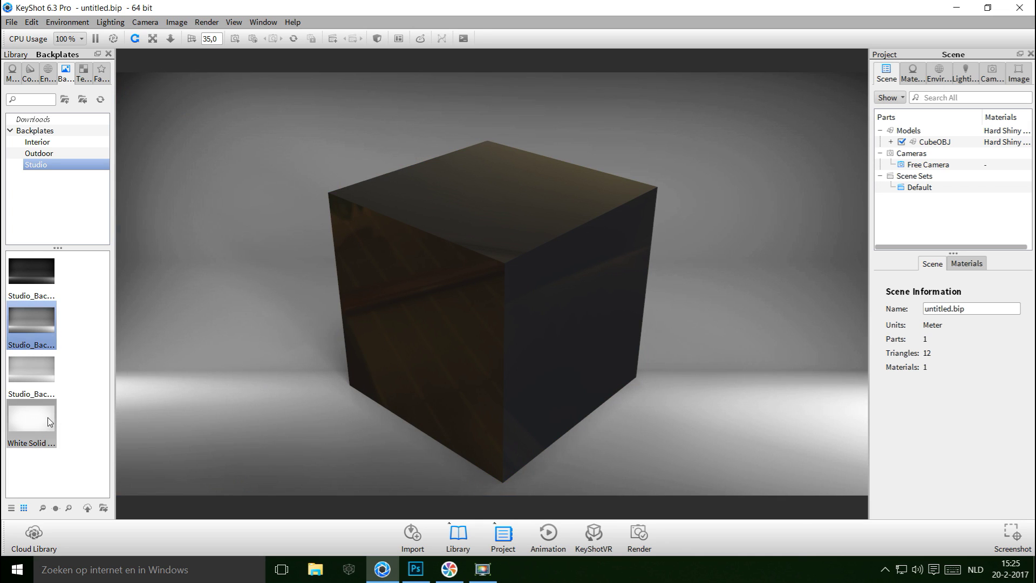
drag(48, 417, 190, 381)
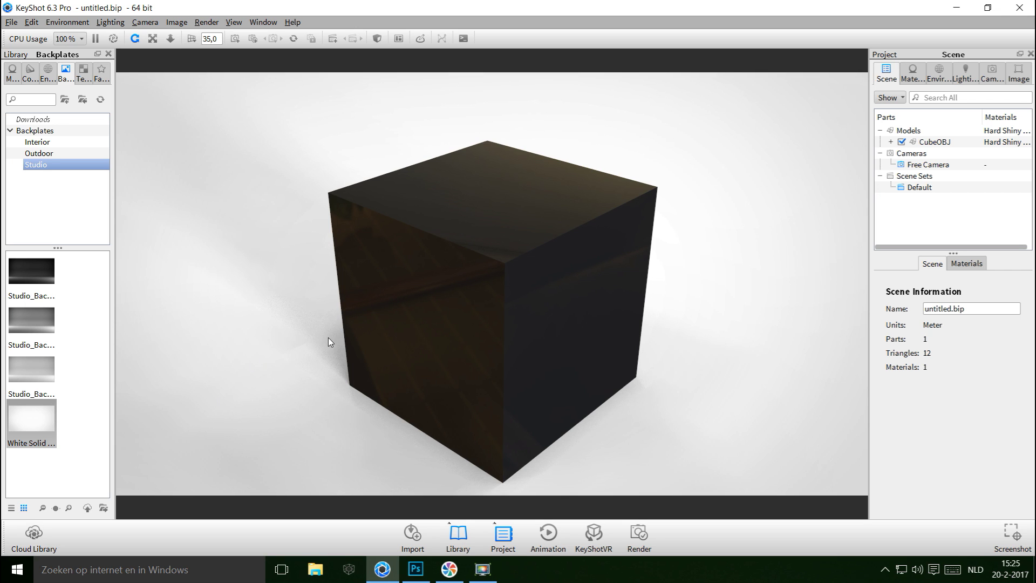
drag(328, 338, 312, 358)
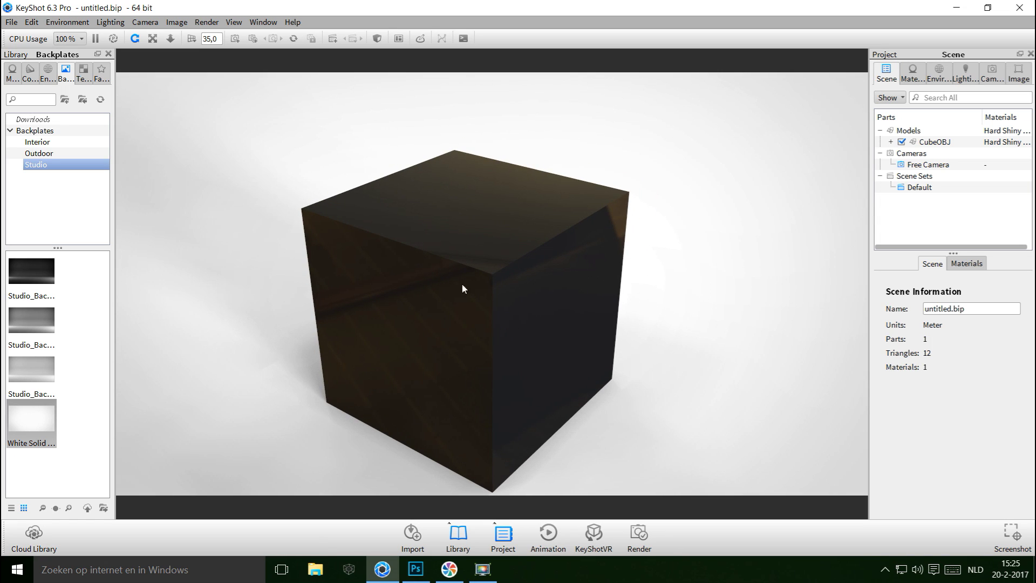
double_click(479, 232)
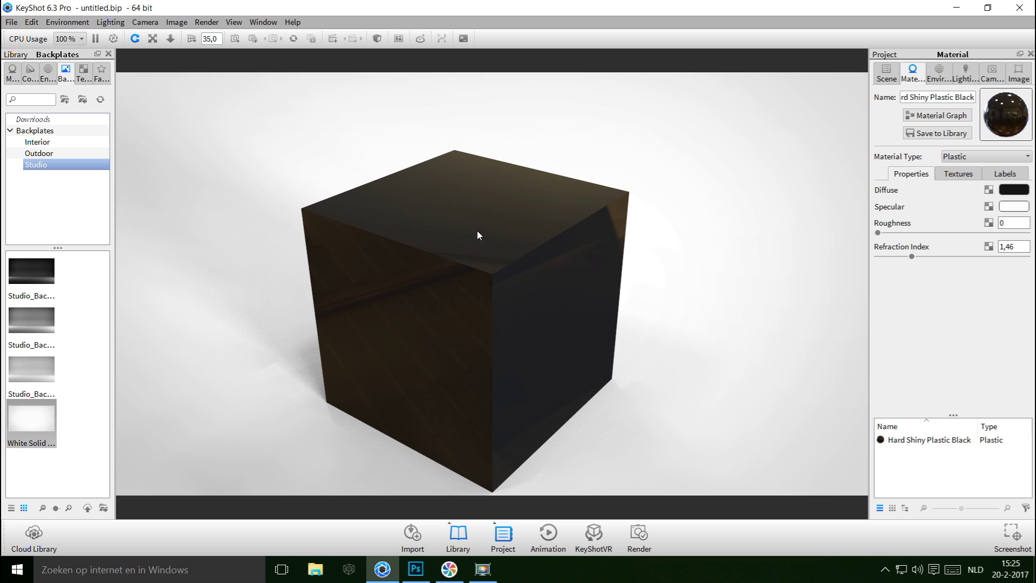
Show the Hard Shiny Plastic Black Material Graph and shift its window left
click(940, 116)
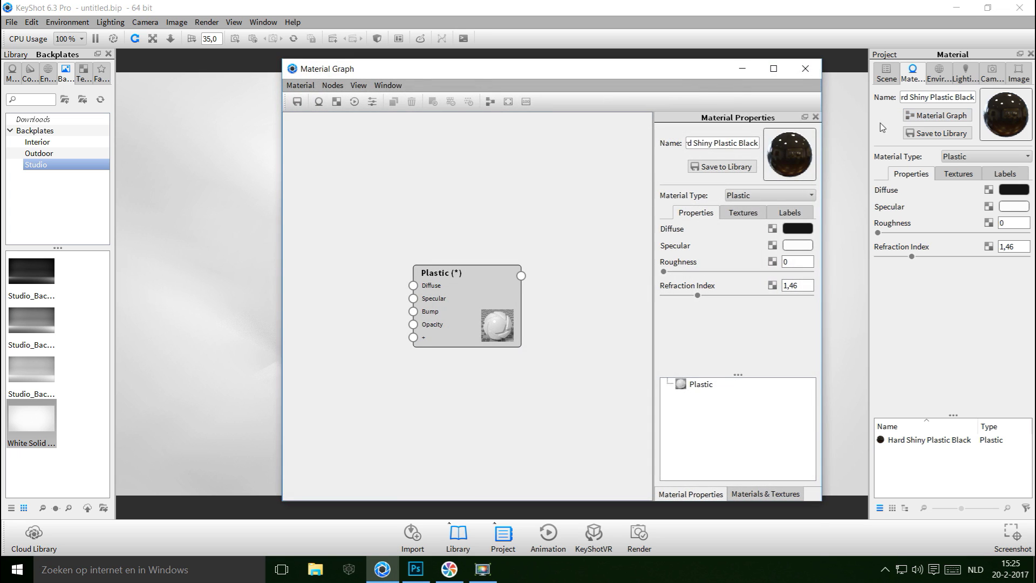
drag(685, 70, 545, 83)
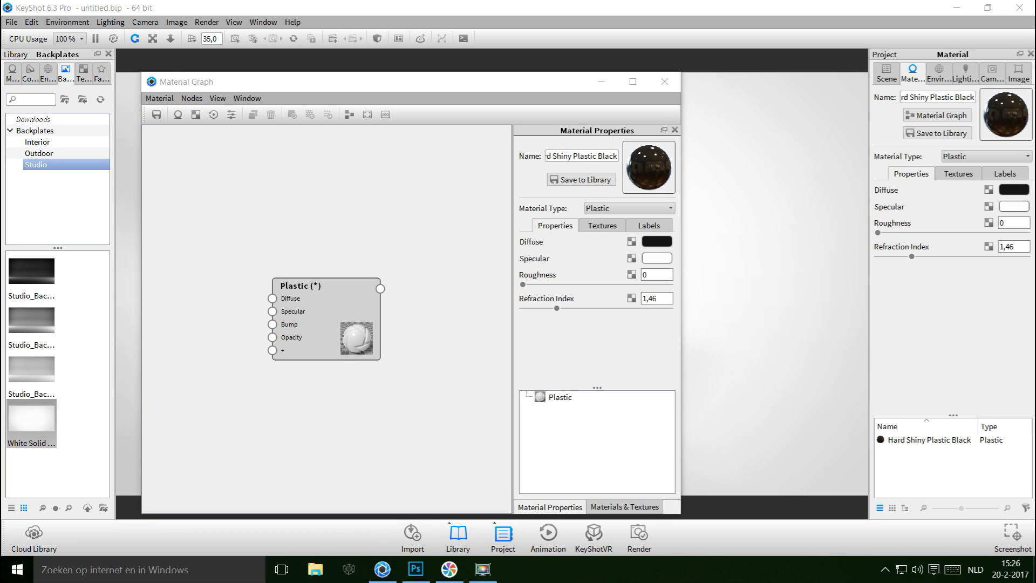
Add Texture.png as a Texture Map node and connect it to the Plastic node's Diffuse input
drag(1035, 264, 265, 200)
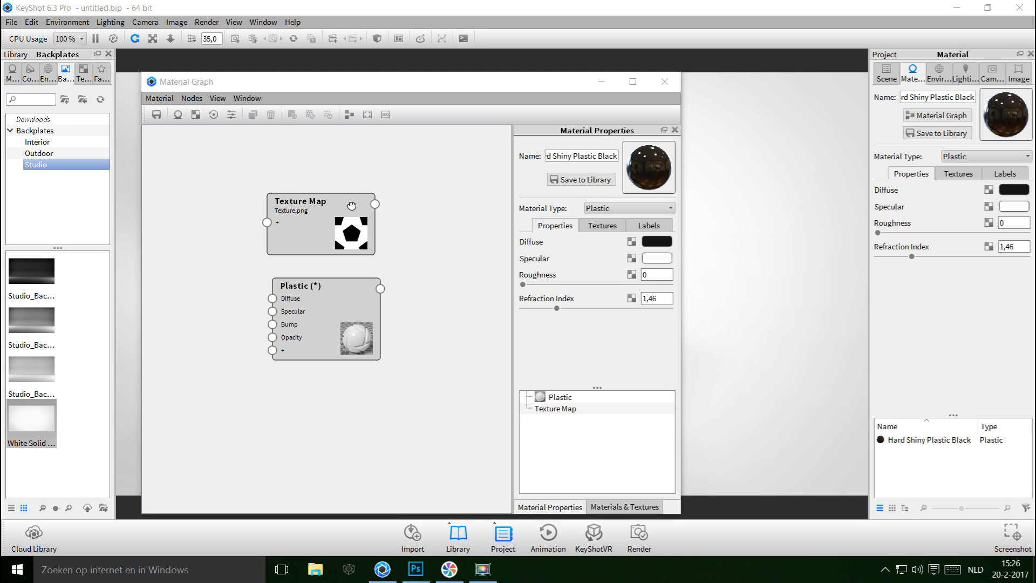
drag(352, 206, 254, 171)
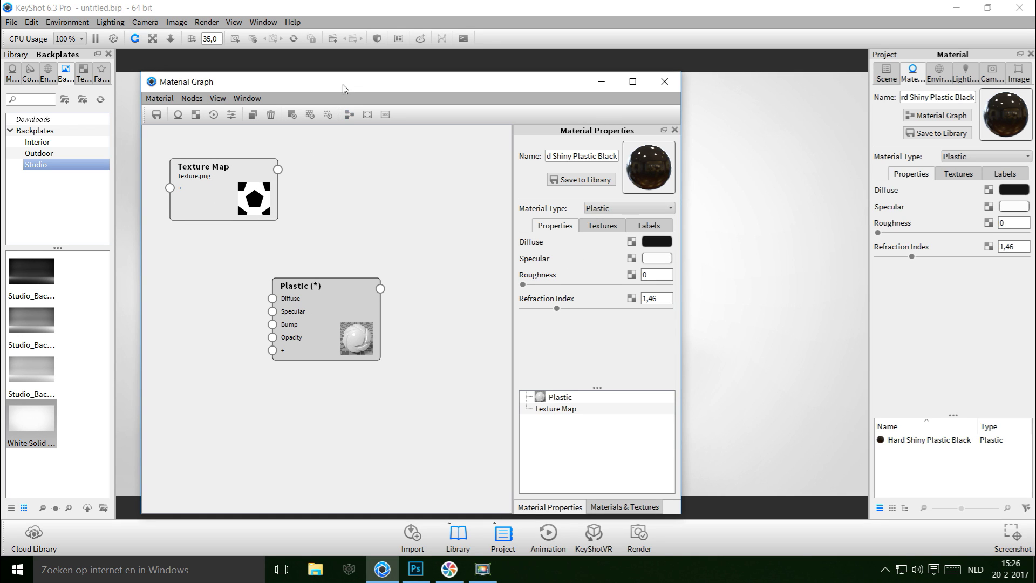
drag(342, 84, 634, 91)
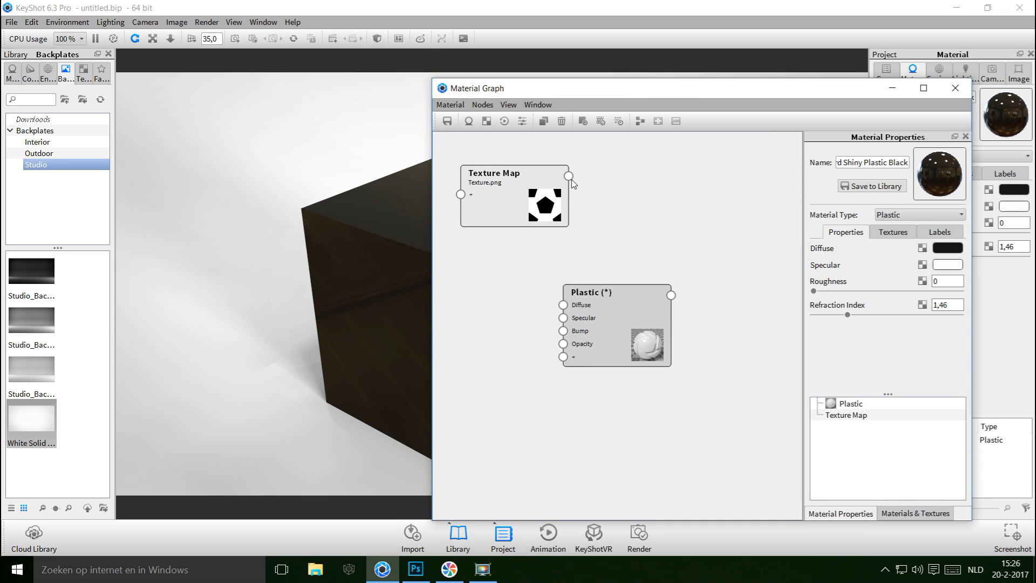
drag(570, 176, 564, 305)
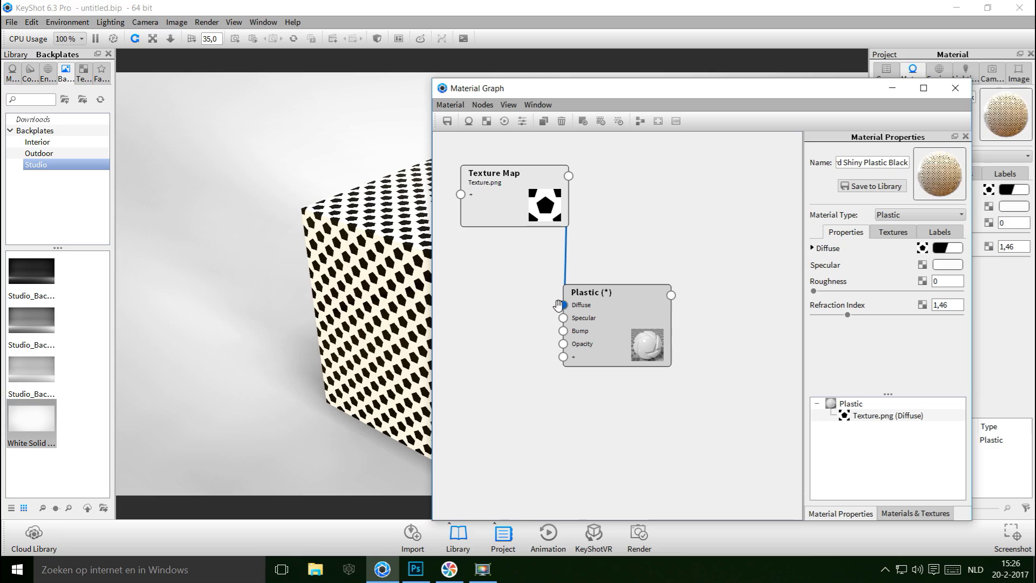
drag(270, 323, 220, 338)
scroll(220, 338, up, 10)
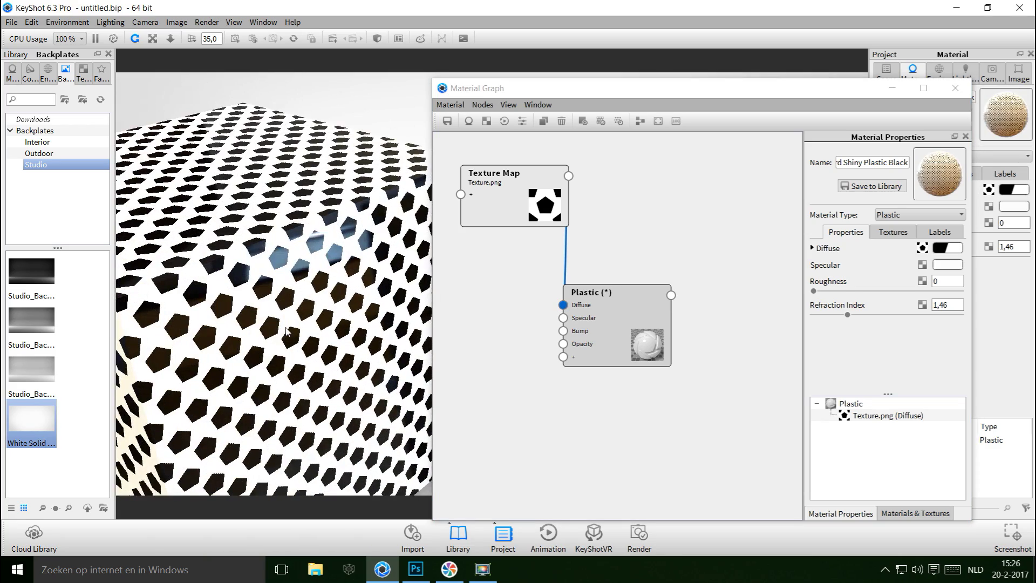
drag(268, 322, 341, 327)
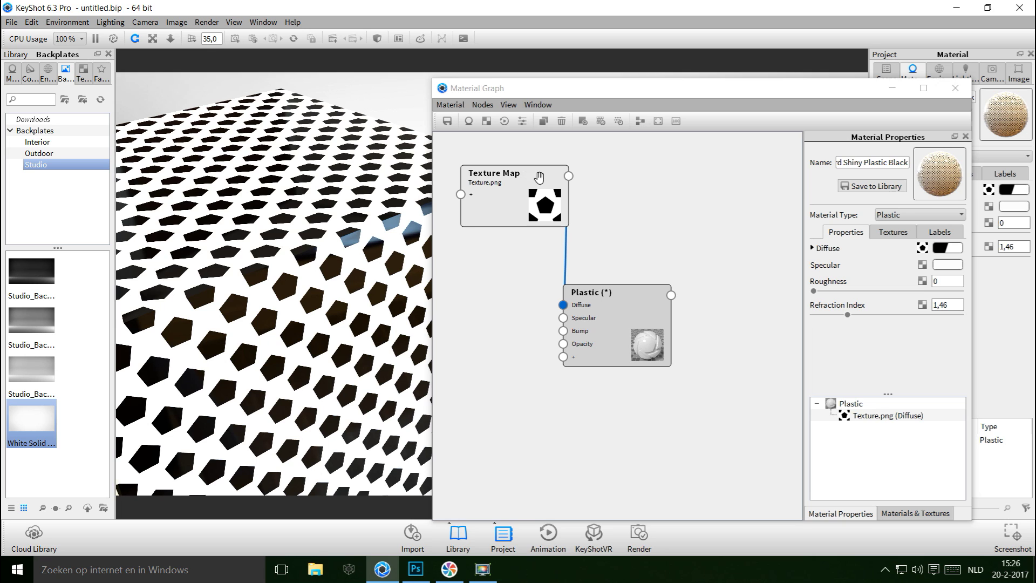
Spread the Texture Map and Plastic nodes apart and view the pentagon cube frontally up close
drag(539, 177, 510, 190)
drag(640, 298, 681, 289)
drag(292, 282, 266, 289)
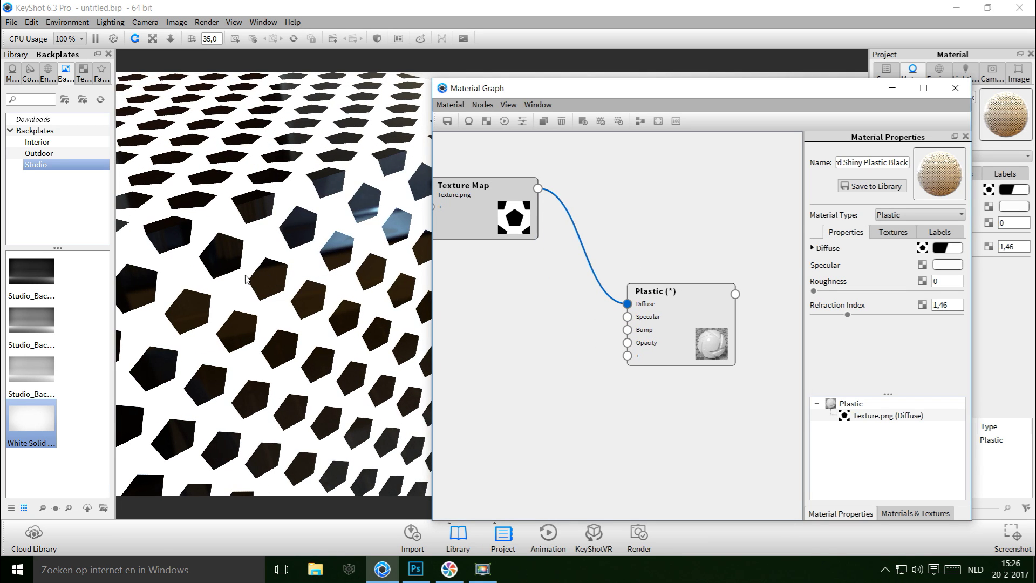
drag(233, 234, 283, 349)
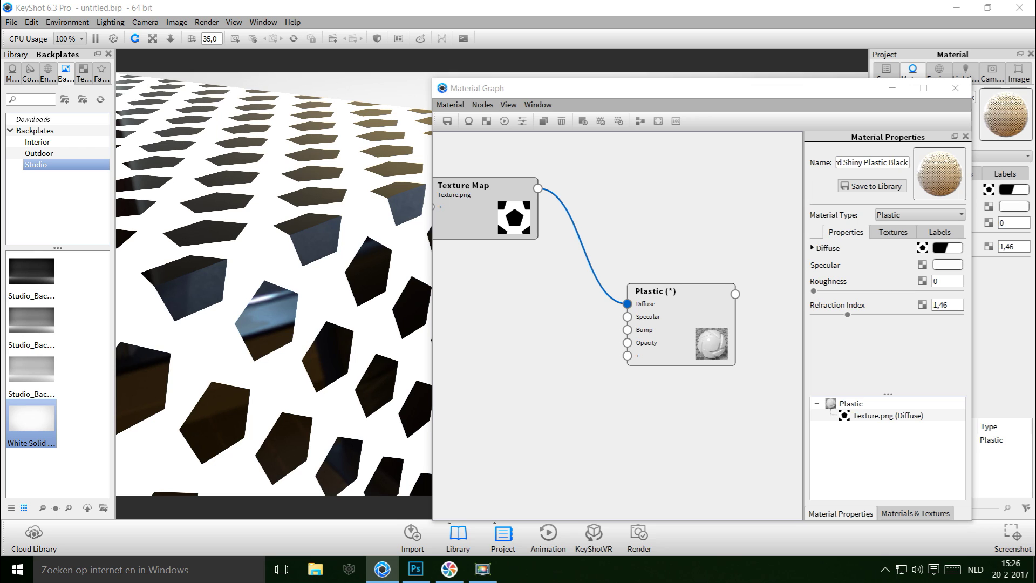
drag(627, 329, 525, 398)
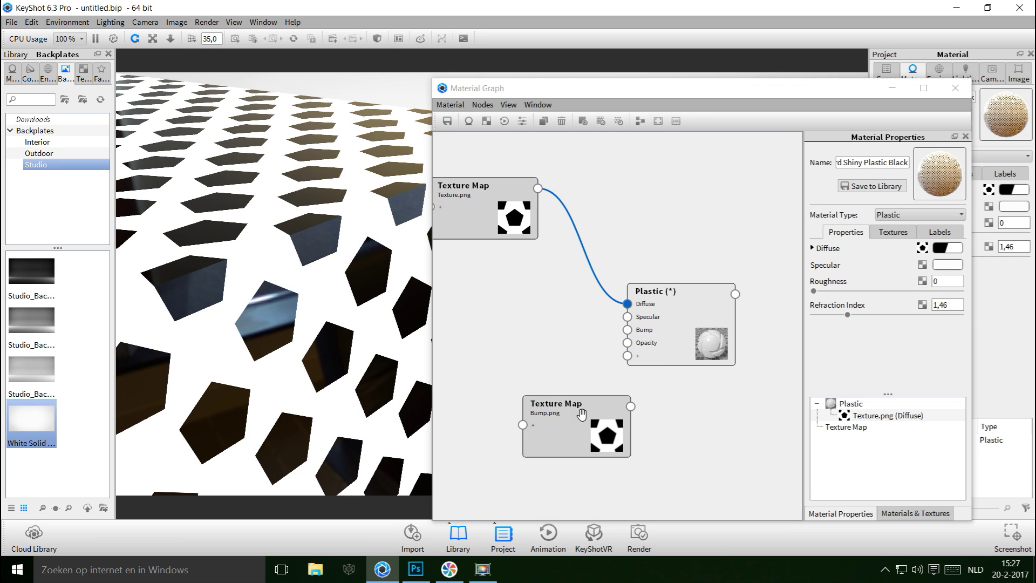
Place the Bump.png node and wire it into the Plastic node's Bump input to emboss the pentagons
drag(594, 409, 521, 422)
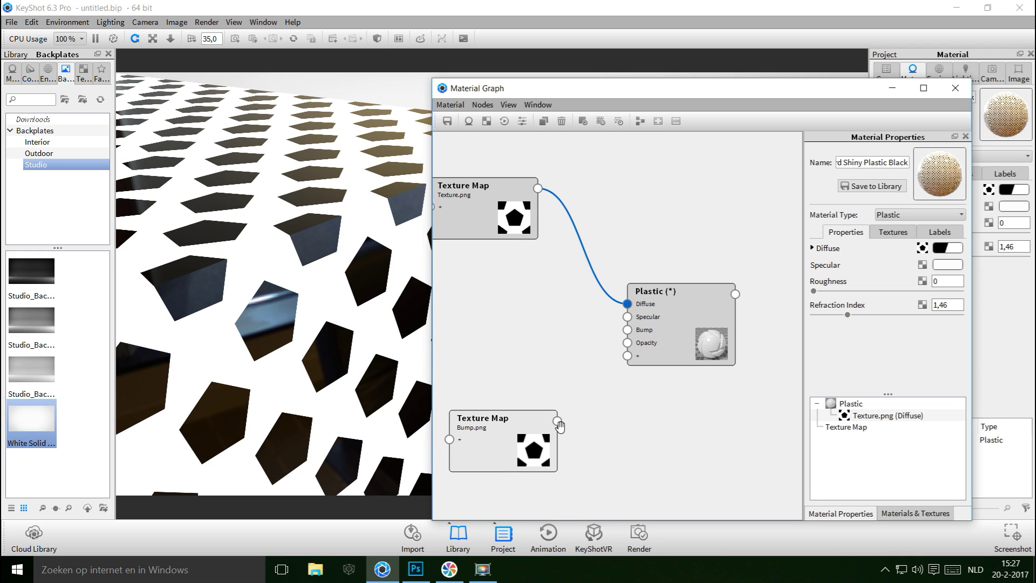
drag(558, 421, 627, 332)
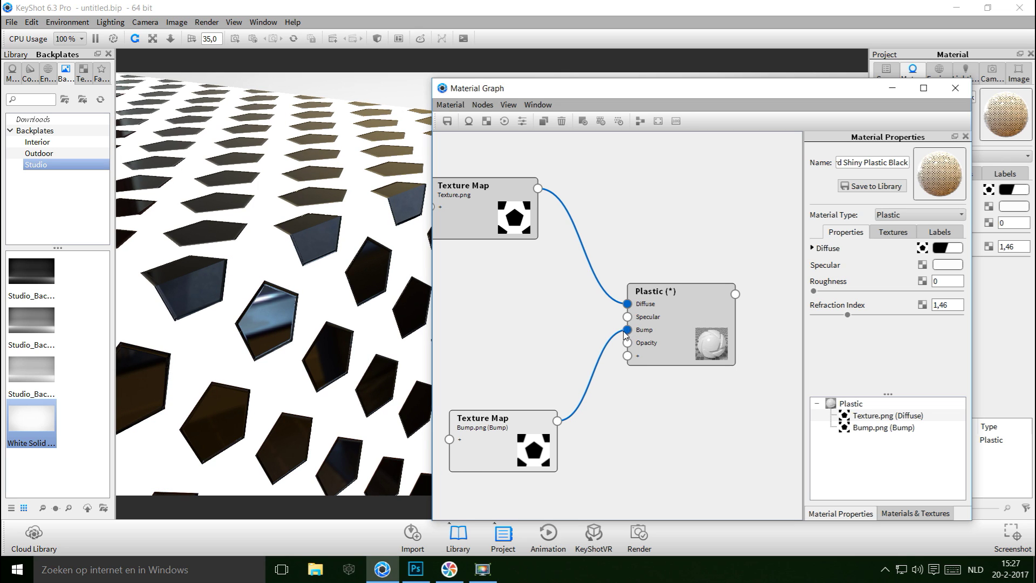
drag(180, 305, 187, 286)
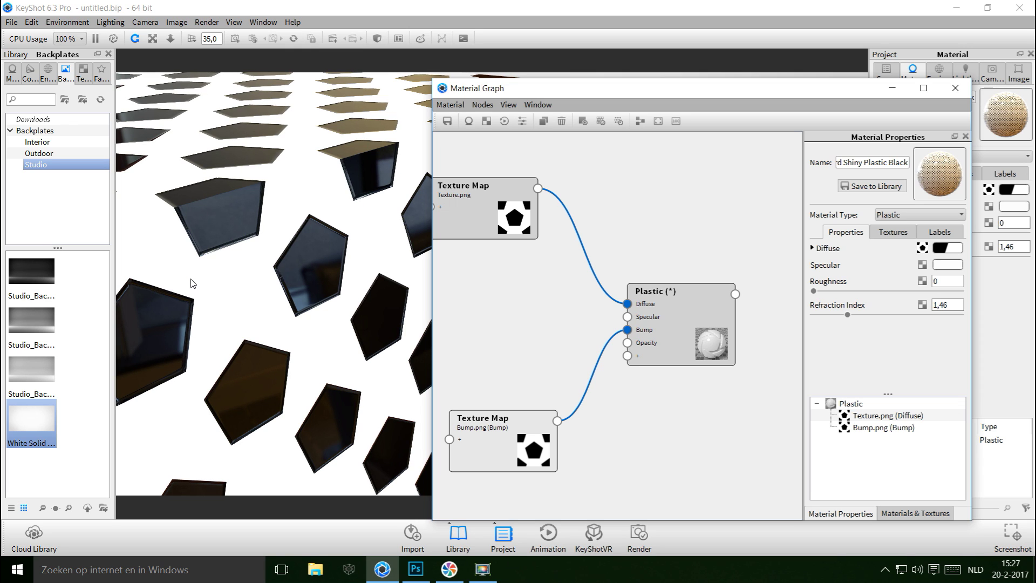
drag(195, 318, 211, 326)
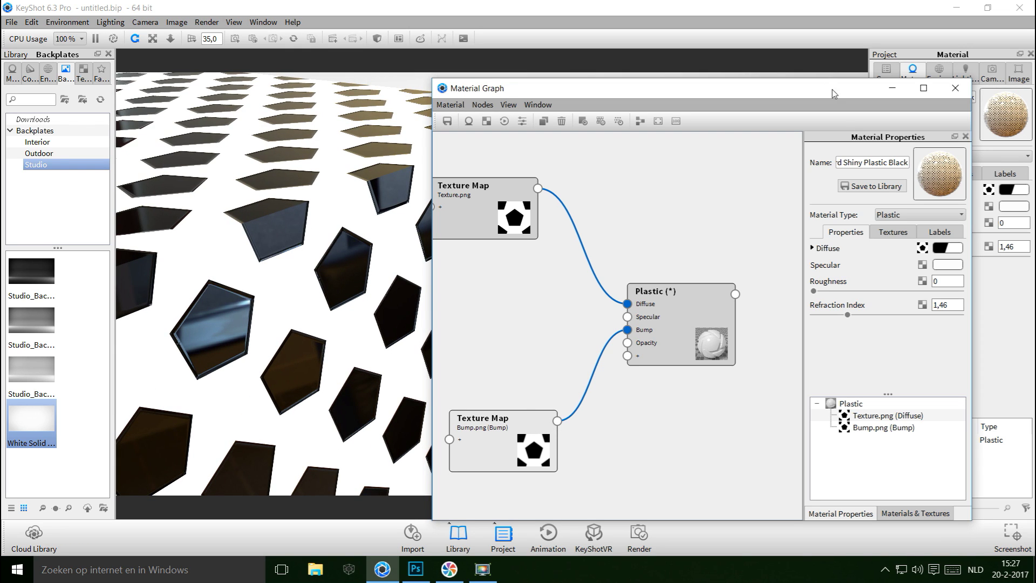
drag(827, 89, 671, 122)
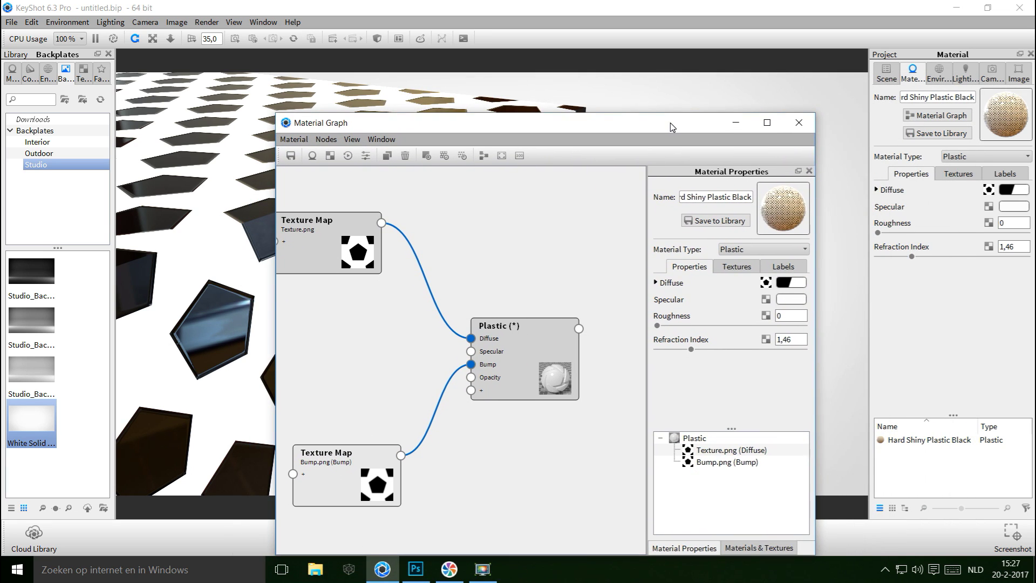
click(965, 175)
Select Bump.png in the material settings and raise its bump height
scroll(961, 338, down, 3)
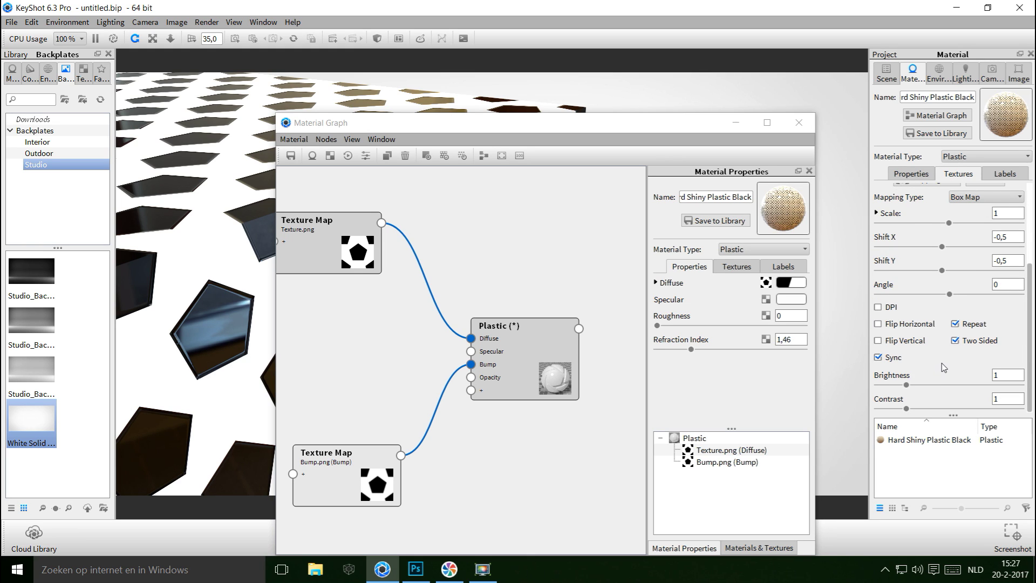
scroll(944, 368, up, 2)
scroll(945, 370, up, 1)
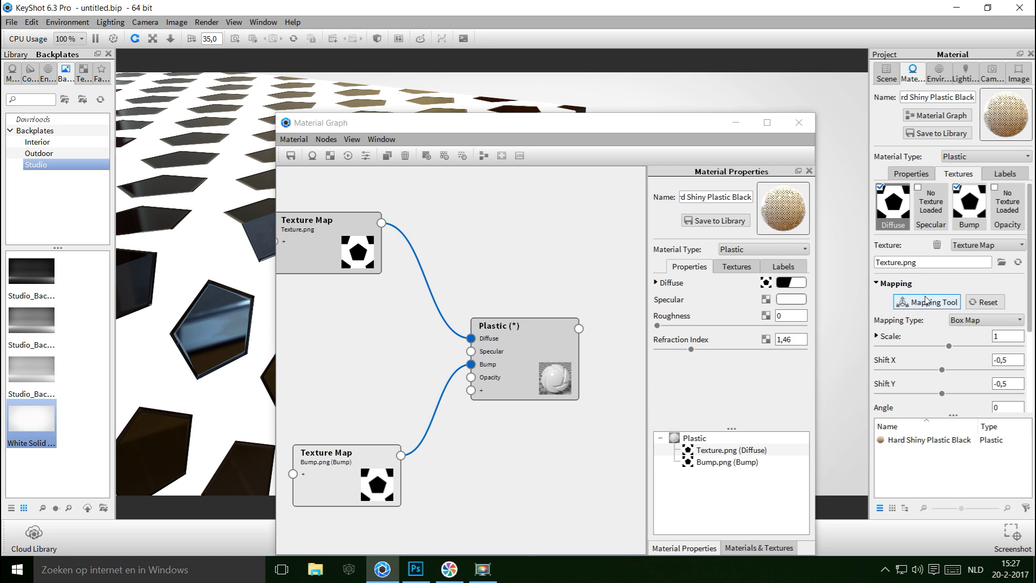
click(723, 462)
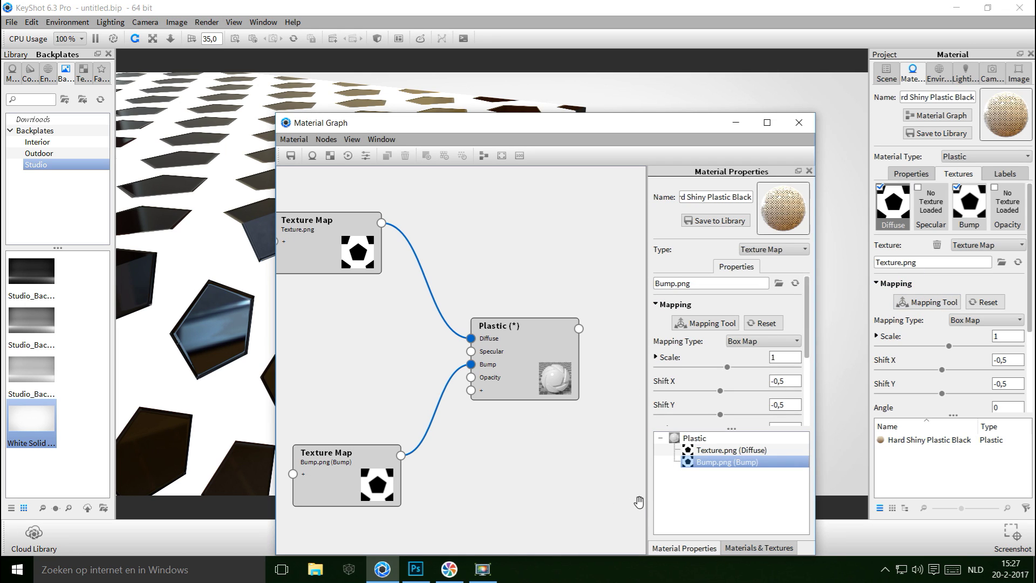
click(740, 463)
scroll(733, 400, down, 5)
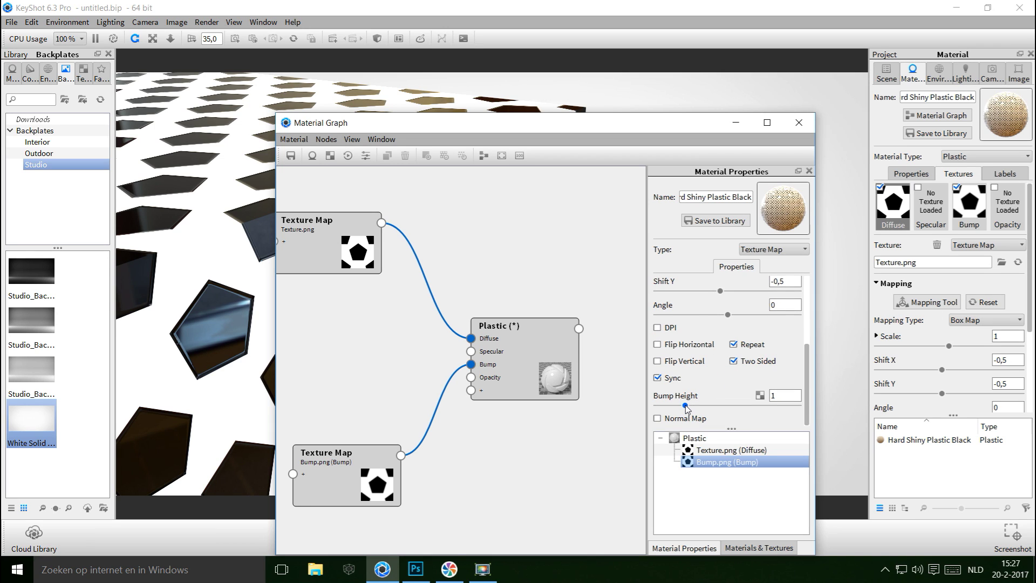
drag(689, 408, 771, 423)
scroll(244, 334, up, 3)
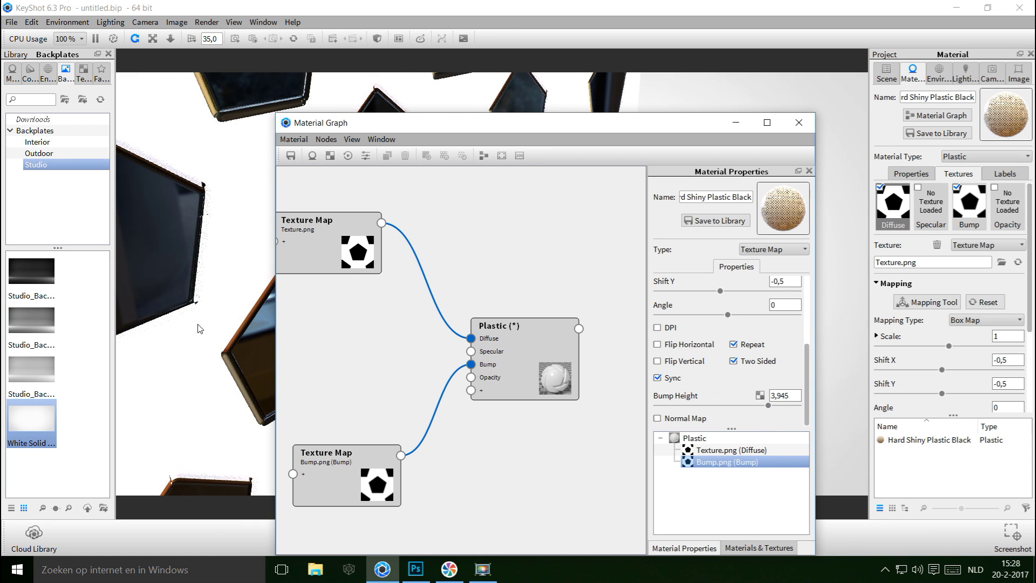
Lower the Bump.png bump height to 1,15 and fit all graph nodes into view
alt+right_drag(216, 332, 253, 353)
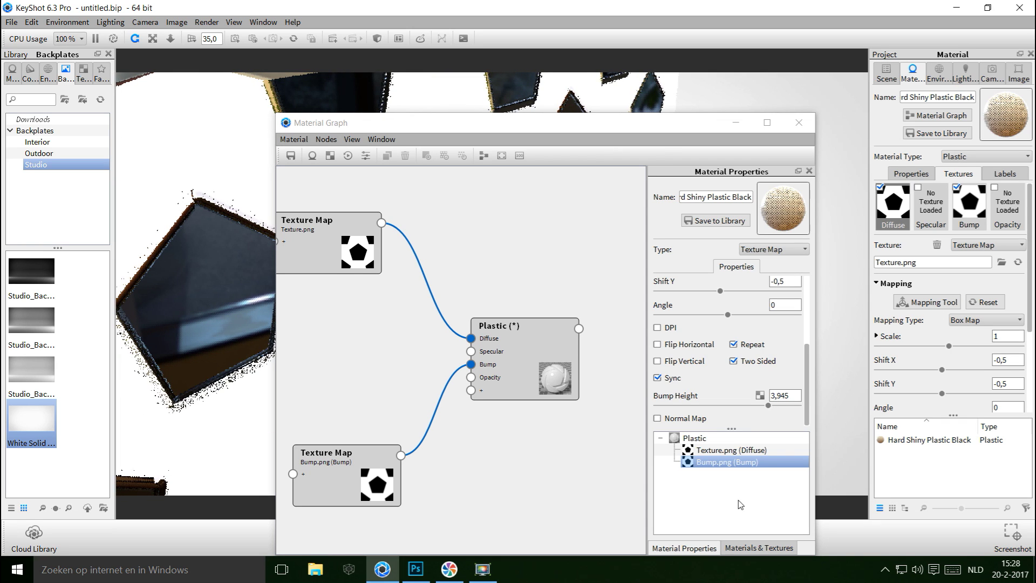
drag(768, 406, 693, 413)
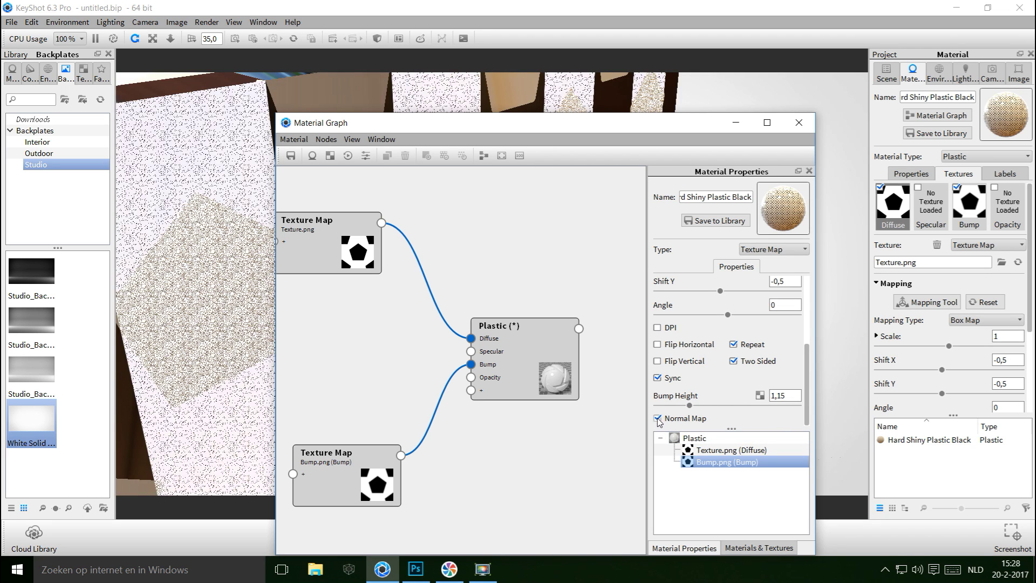
scroll(171, 322, down, 5)
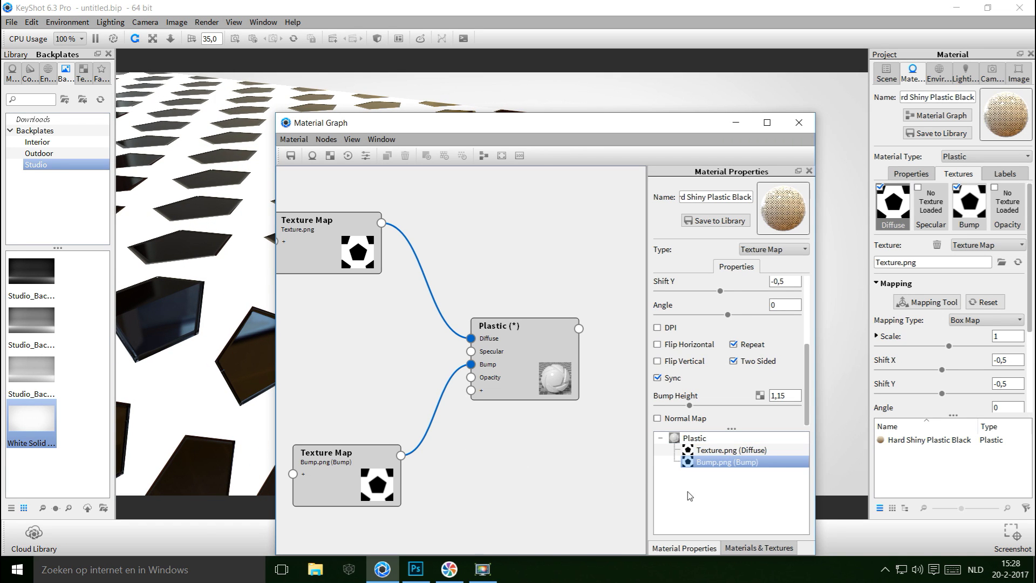
drag(562, 129, 765, 120)
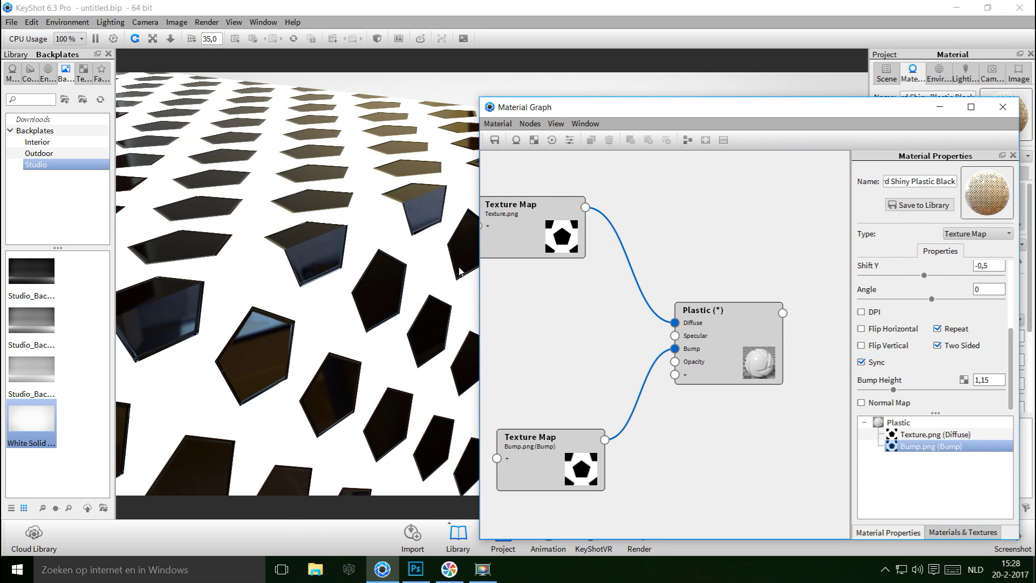
drag(273, 355, 307, 346)
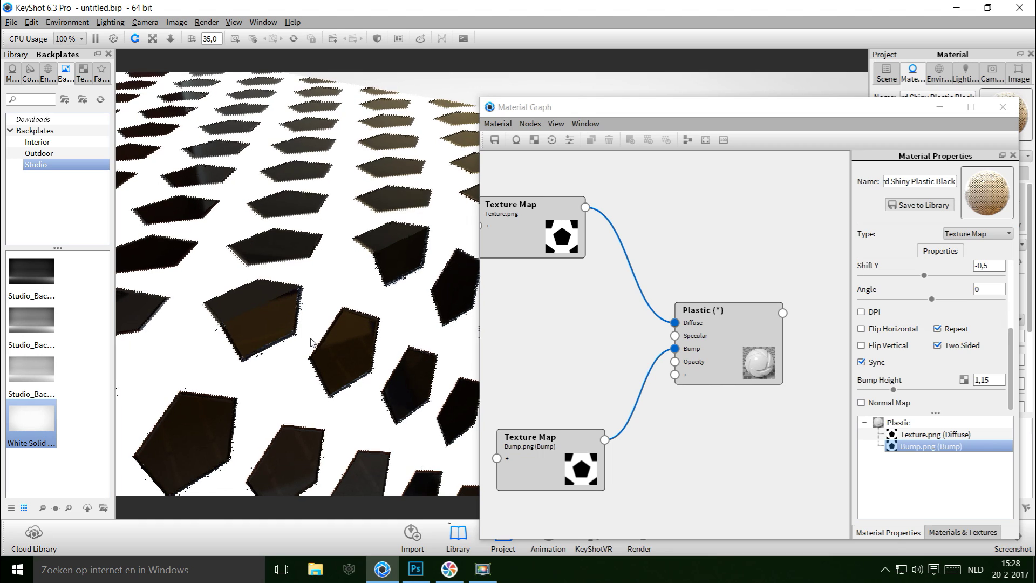
click(546, 315)
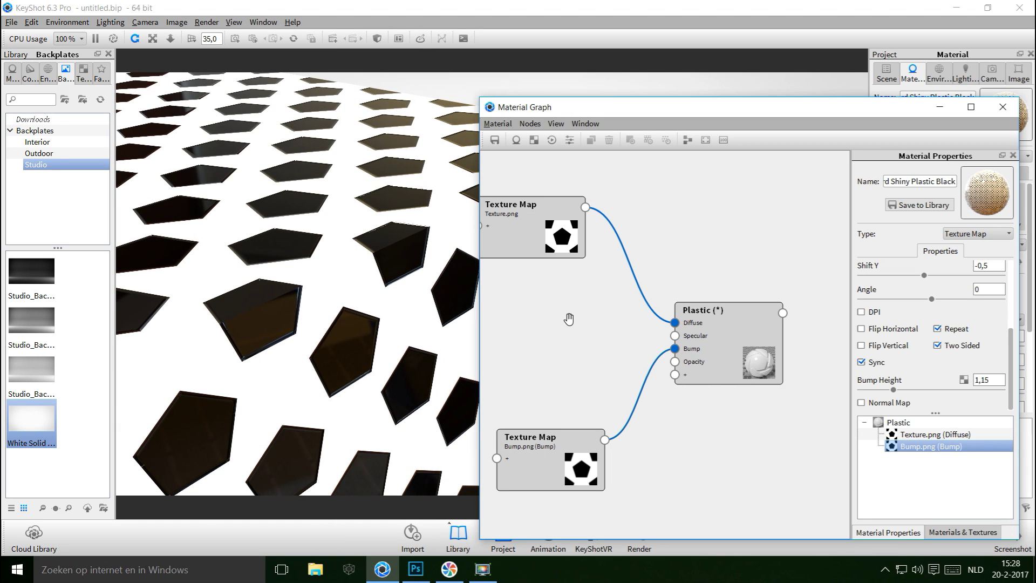
key(f)
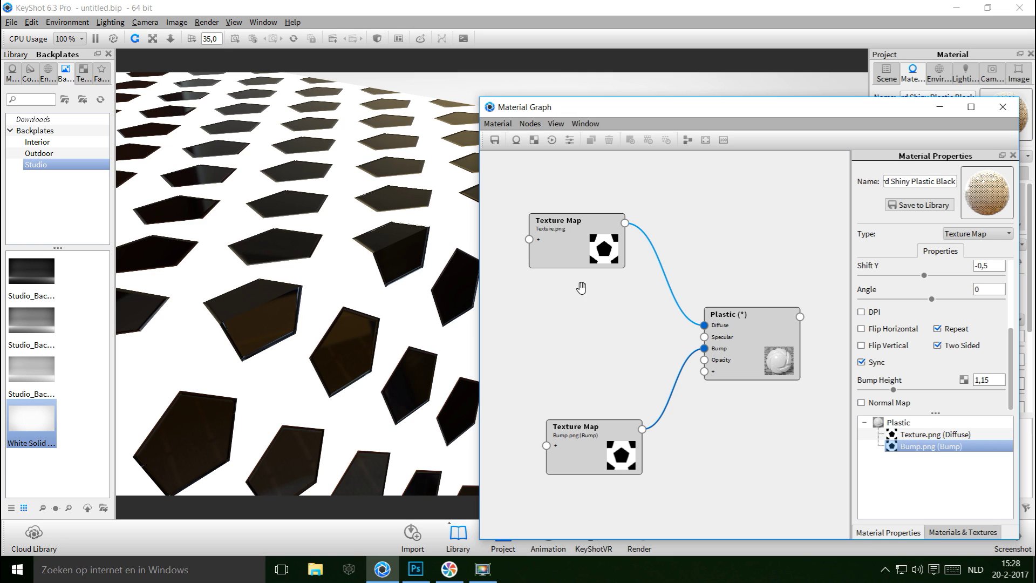
Add a Color Gradient node above the Plastic node, shift Texture.png up-left, and widen the graph window
right_click(554, 324)
mouse_move(610, 348)
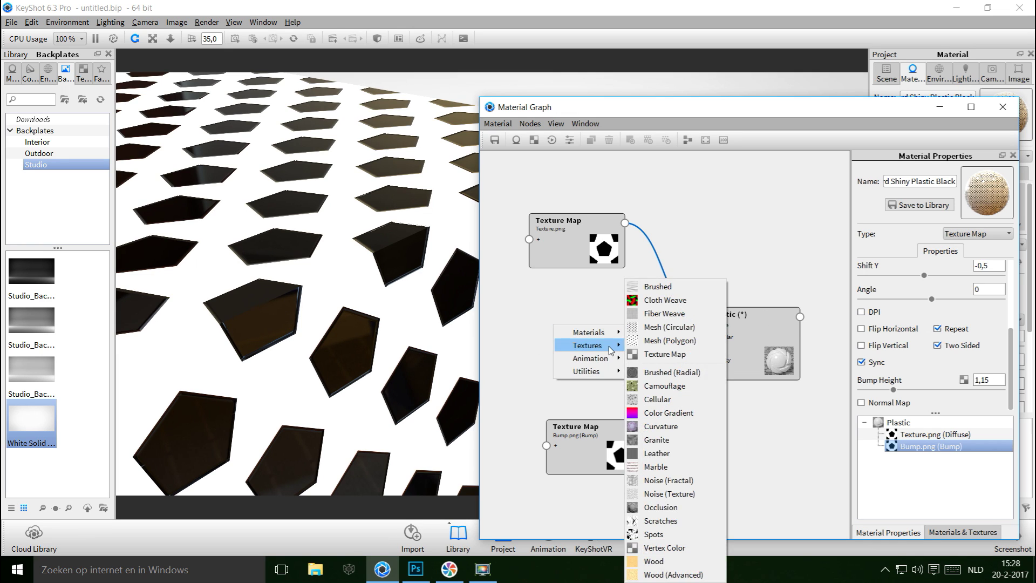
click(695, 413)
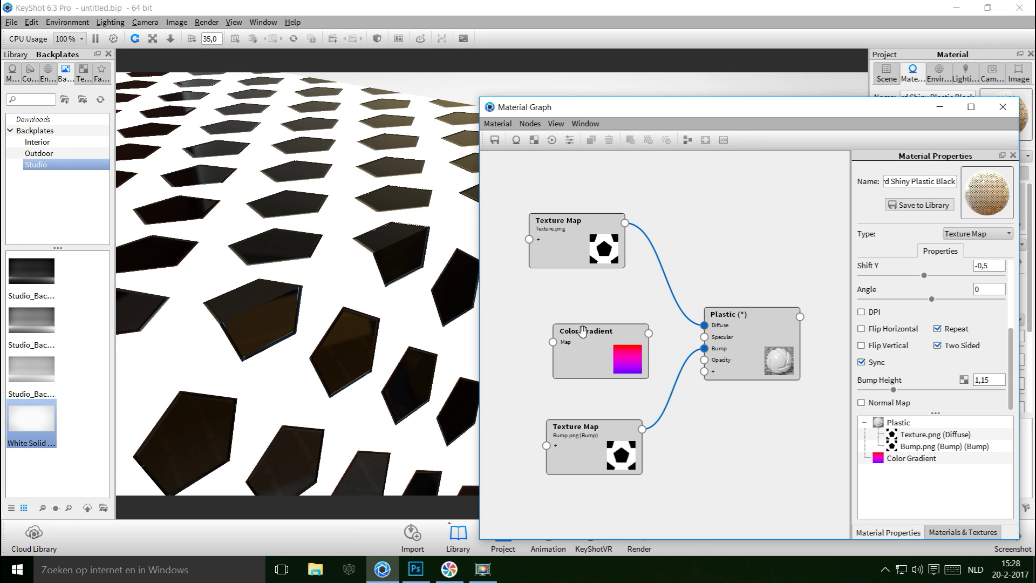
drag(594, 348, 733, 214)
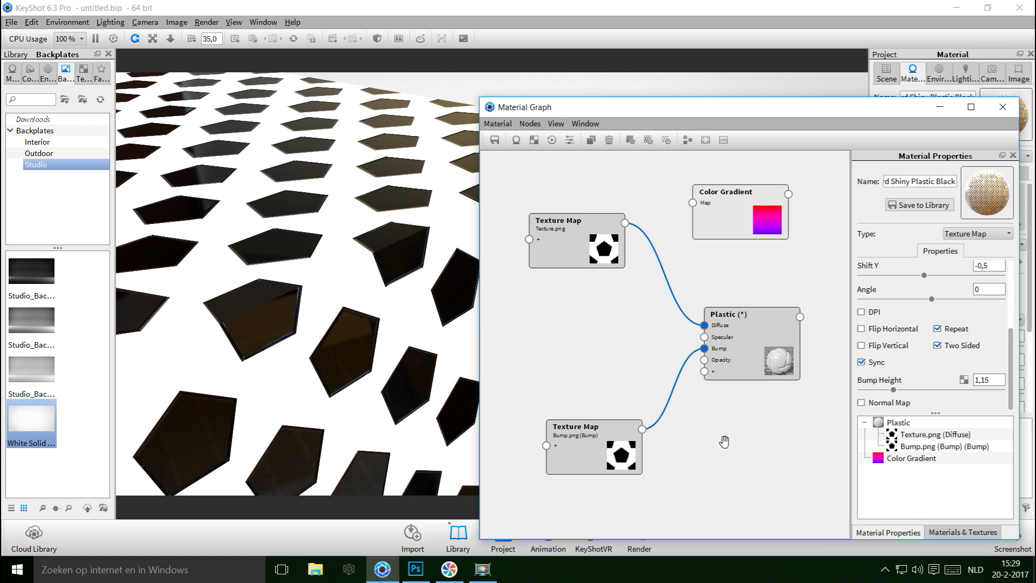
drag(565, 256, 534, 219)
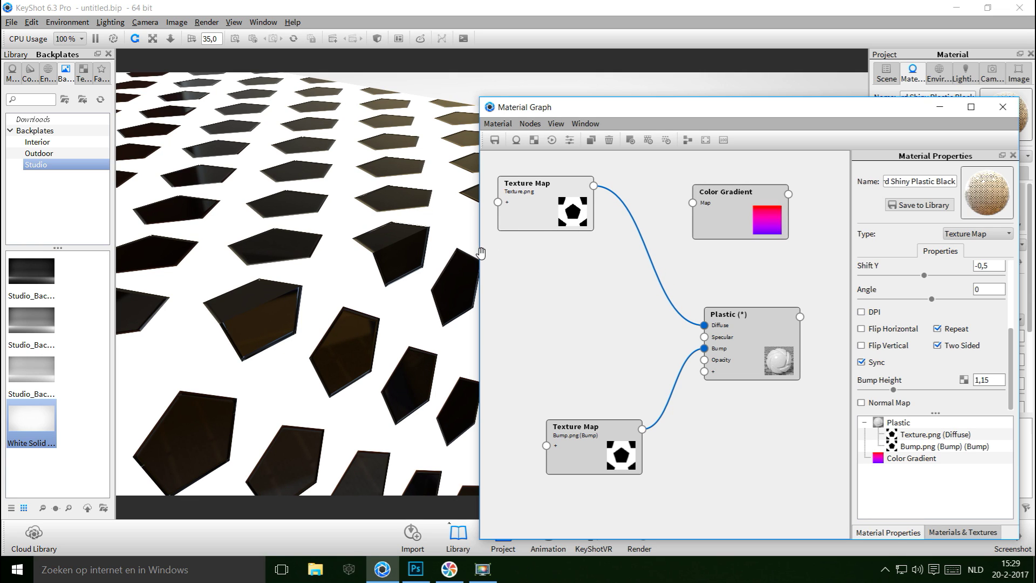
drag(477, 253, 248, 228)
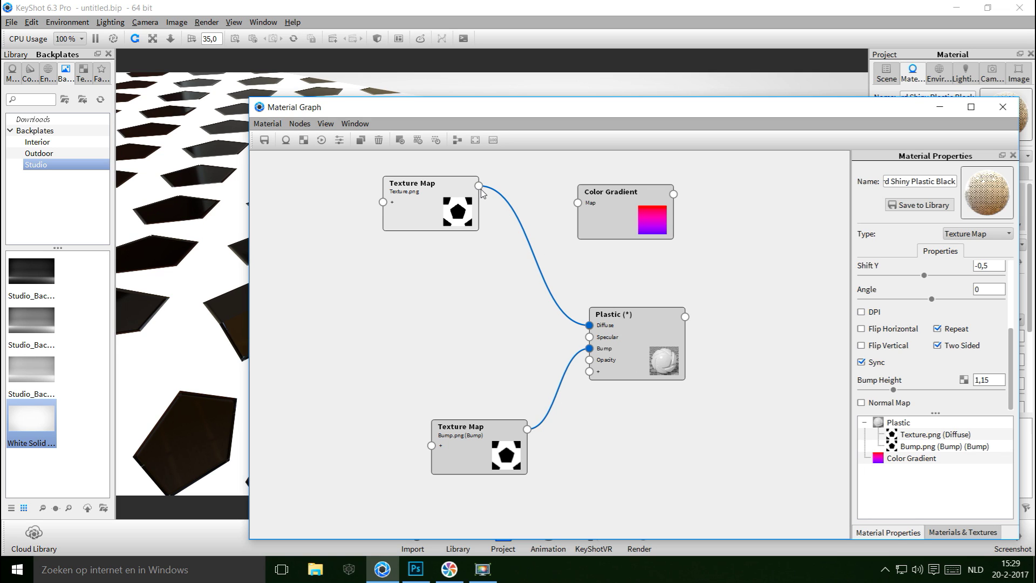
Route Texture.png through the Color Gradient's Map input into Plastic's Diffuse, arranging the nodes
drag(480, 187, 579, 204)
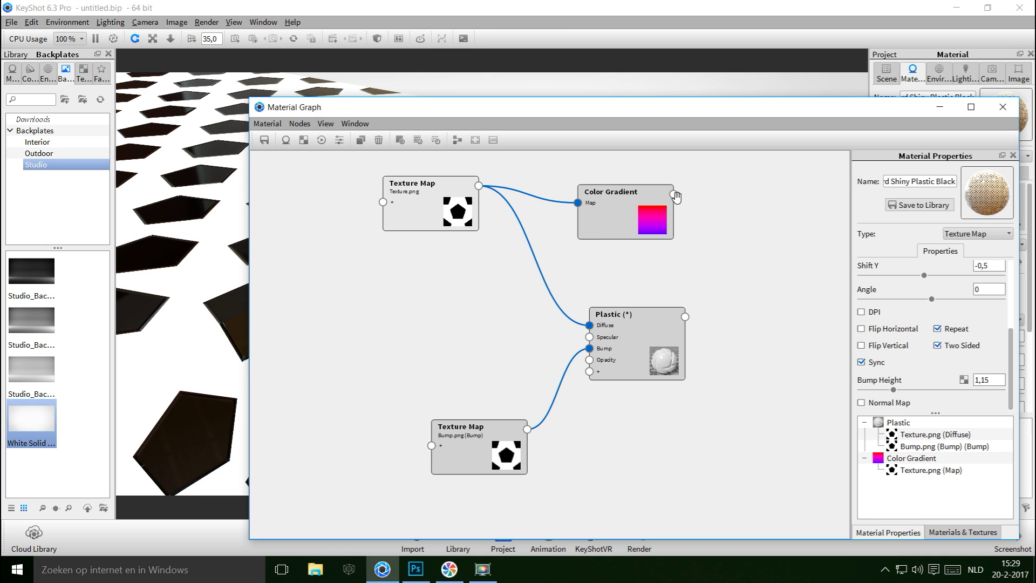
drag(674, 195, 590, 326)
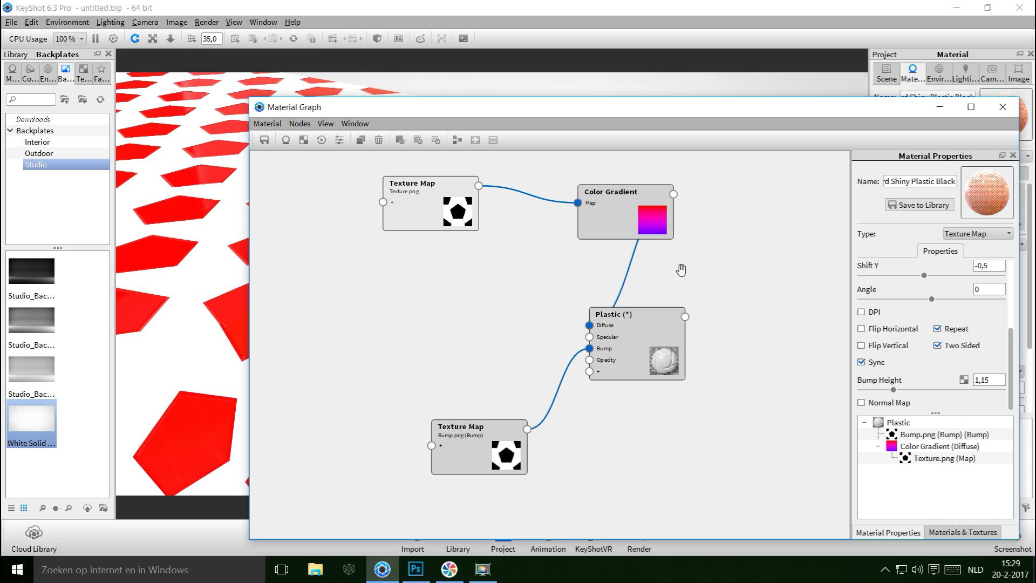
drag(613, 225, 473, 322)
drag(415, 219, 325, 249)
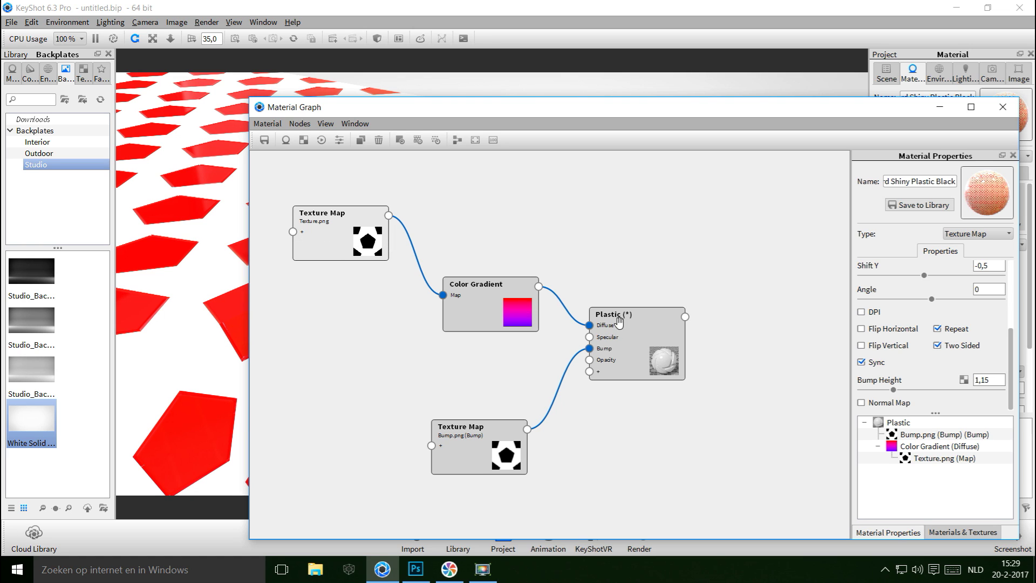
Shift the graph window to reveal the red pentagons and the gradient settings
drag(640, 114, 614, 281)
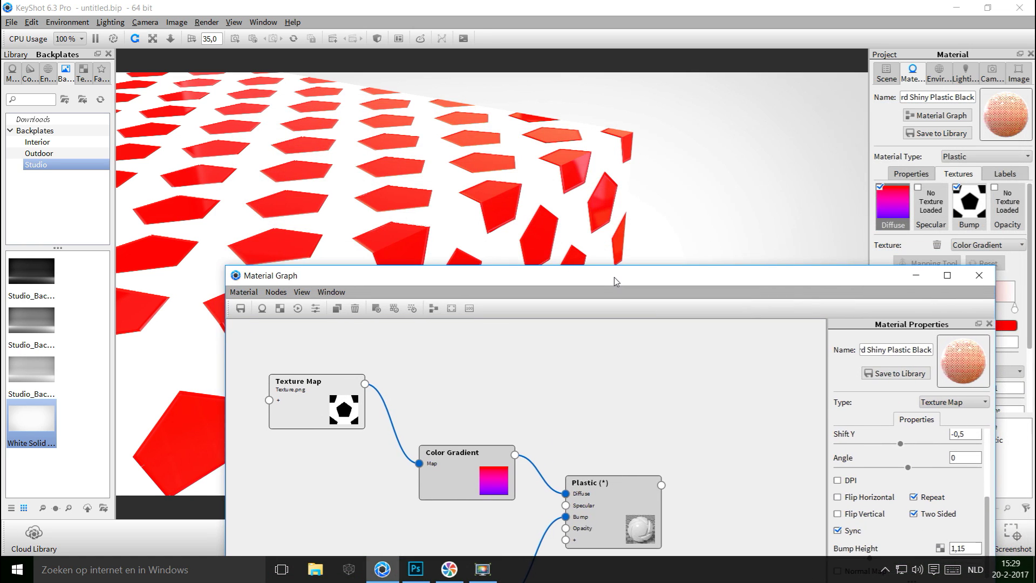
drag(526, 172, 621, 156)
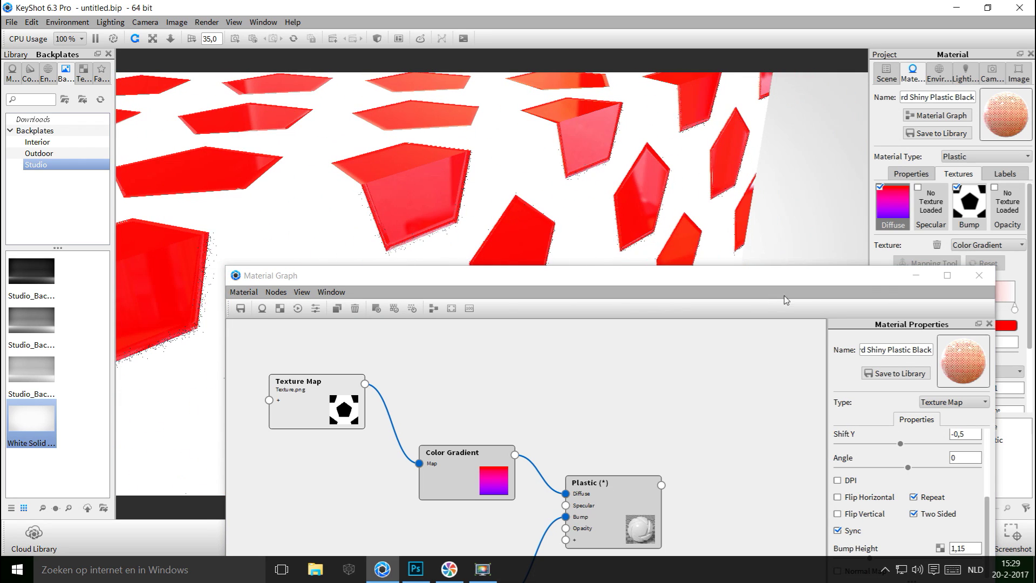
drag(876, 283, 691, 253)
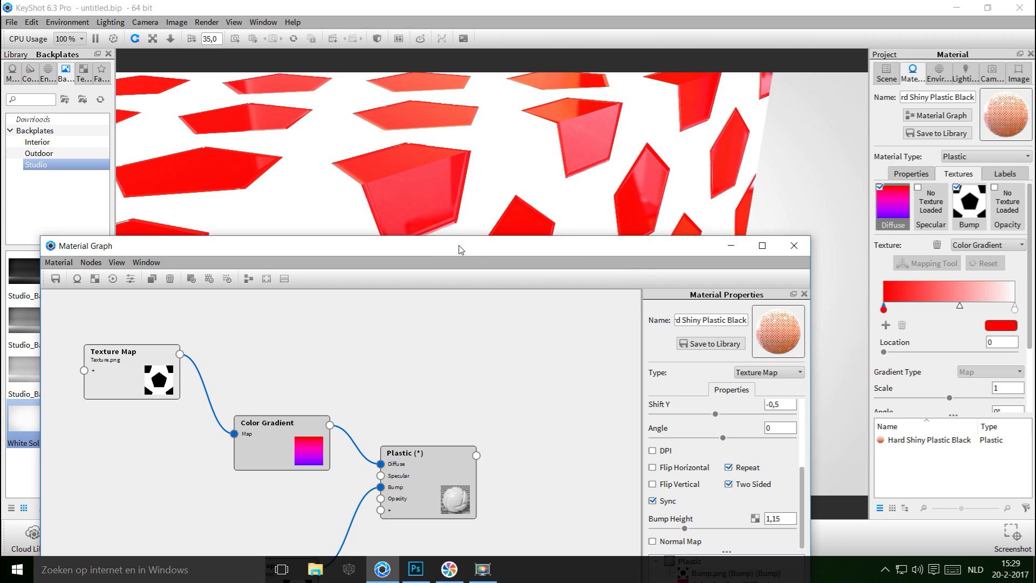
Set the Color Gradient's left stop to white
drag(347, 251, 1035, 132)
drag(817, 346, 750, 318)
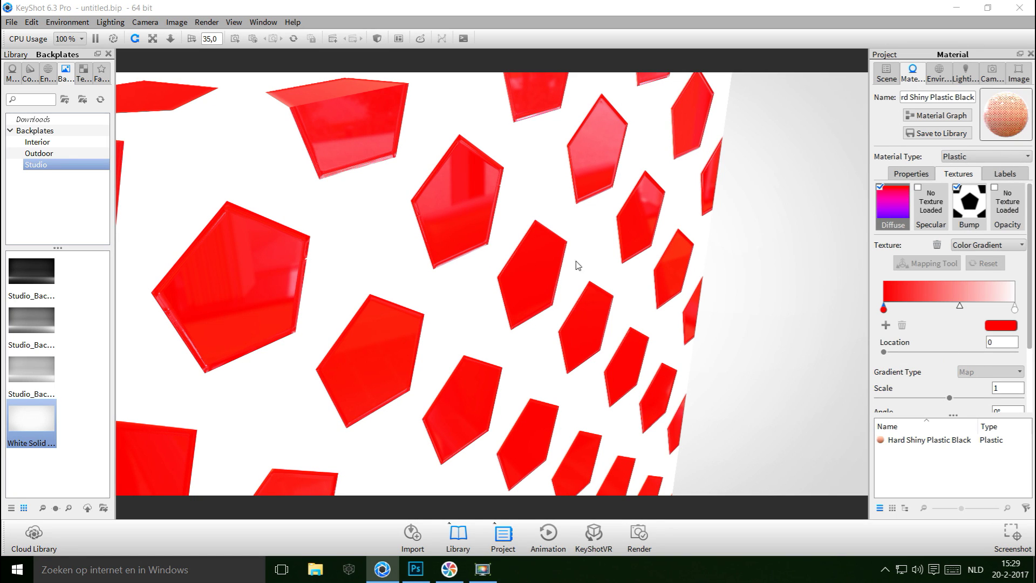
double_click(885, 310)
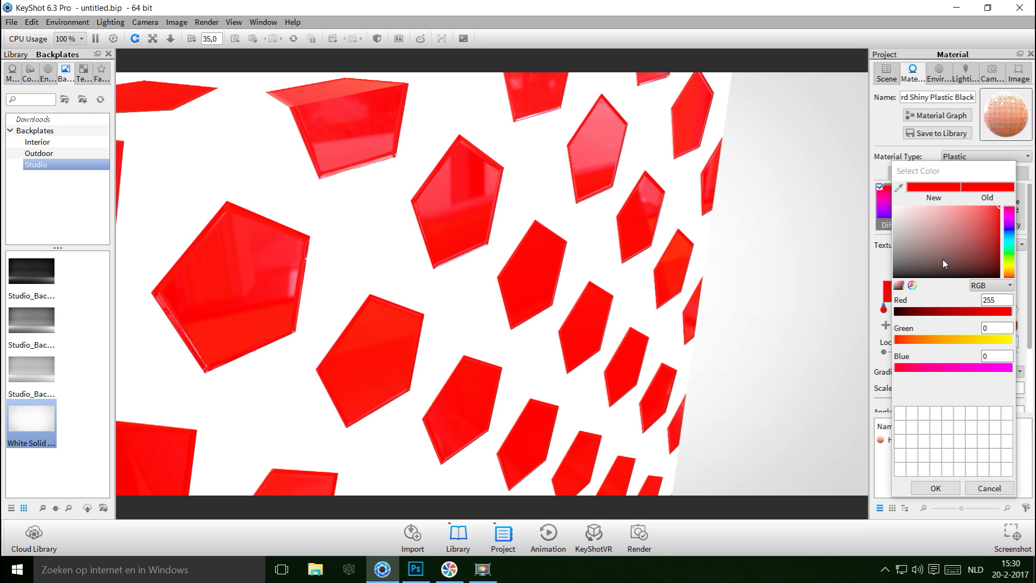
drag(959, 241, 895, 207)
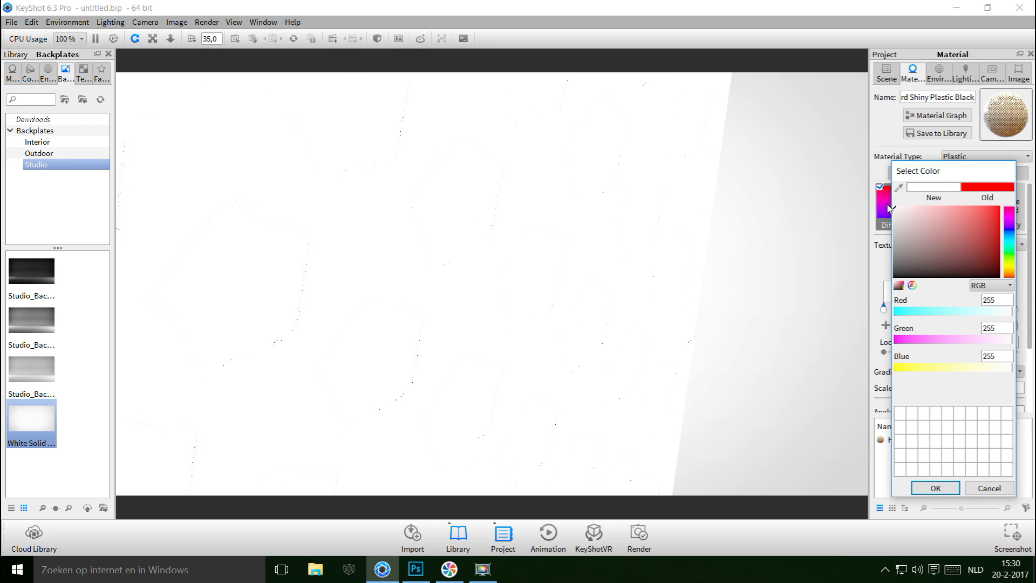
click(937, 488)
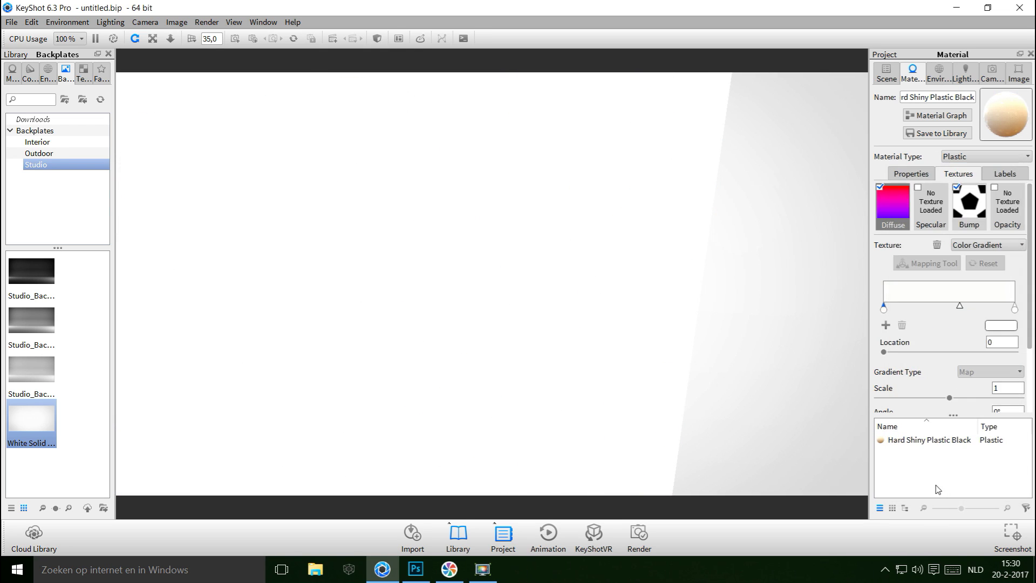
Set the gradient's right stop to dark red (RGB 142, 39, 39)
click(1016, 310)
double_click(1016, 310)
mouse_move(973, 250)
mouse_down()
mouse_move(964, 242)
mouse_move(892, 280)
mouse_up()
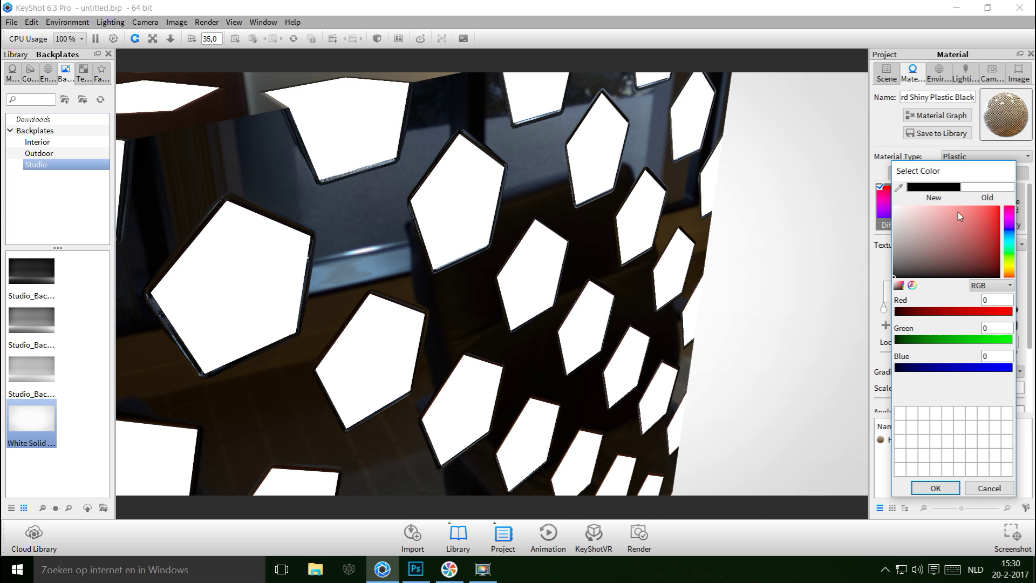
mouse_move(948, 238)
mouse_down()
mouse_move(942, 255)
mouse_move(970, 244)
mouse_move(974, 258)
mouse_move(971, 238)
mouse_up()
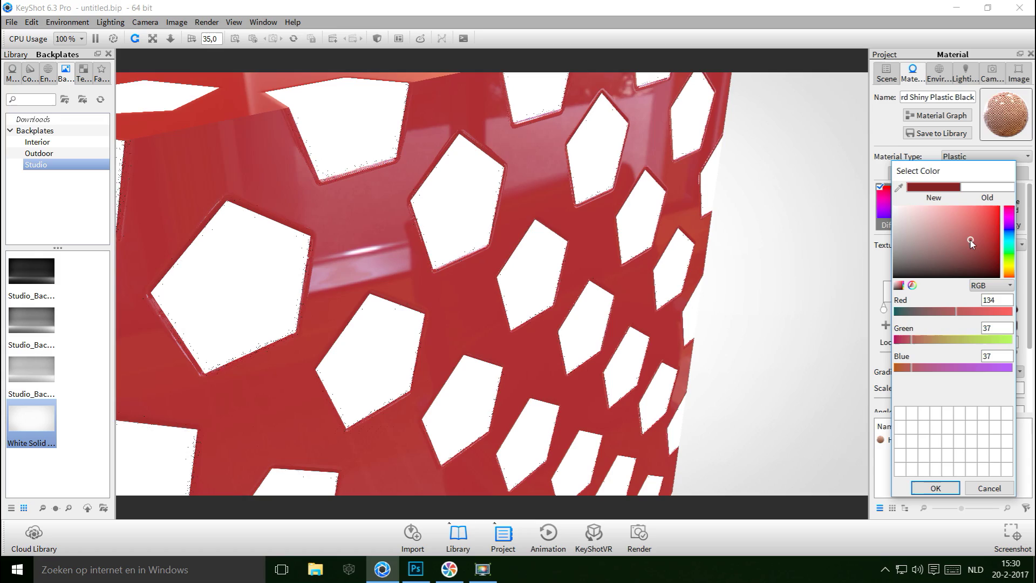
click(937, 488)
drag(755, 319, 873, 328)
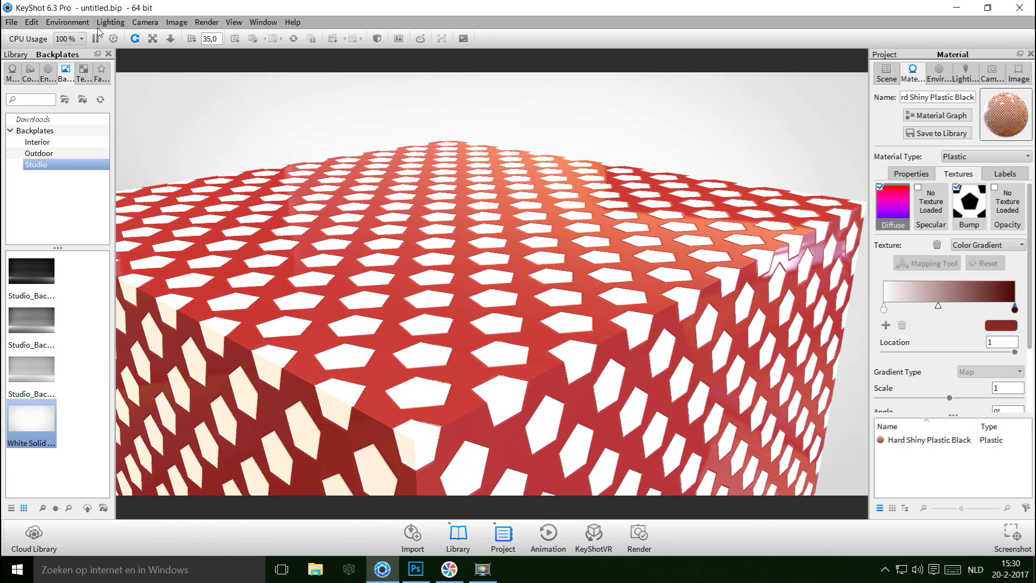
click(110, 22)
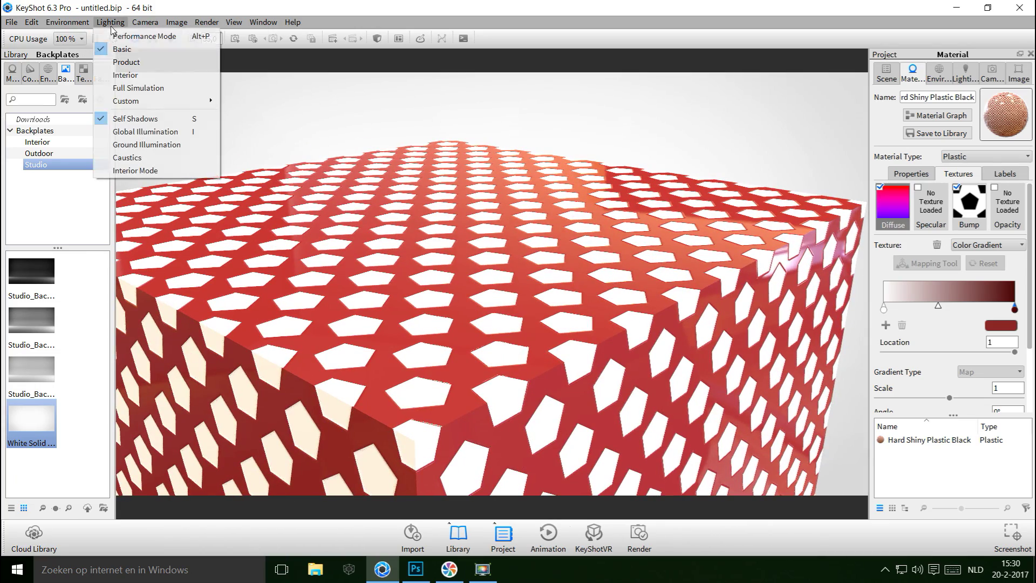
Use Full Simulation and Interior Mode lighting with a flattened, reflective ground
click(157, 91)
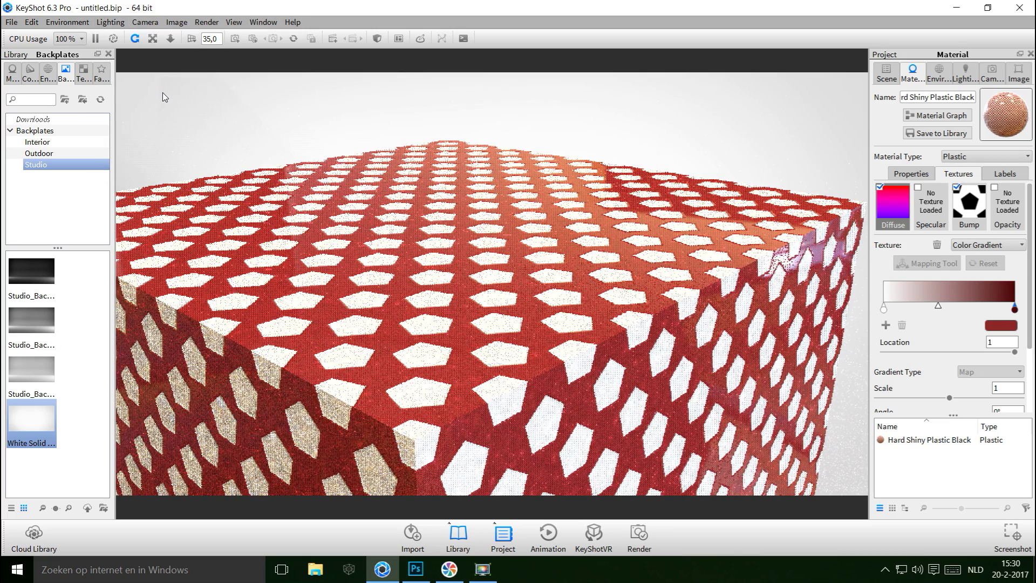
scroll(492, 334, up, 10)
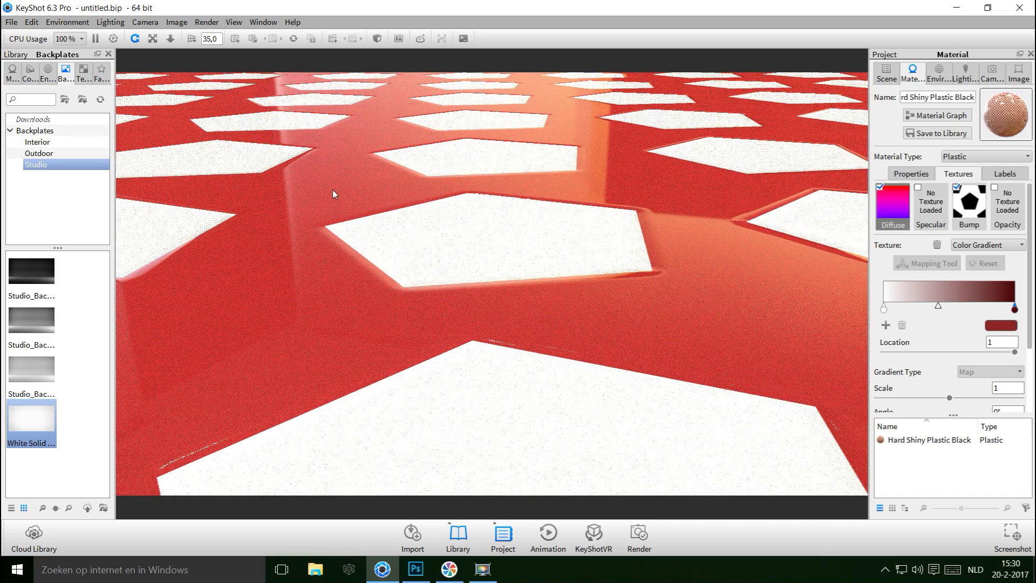
scroll(494, 312, up, 5)
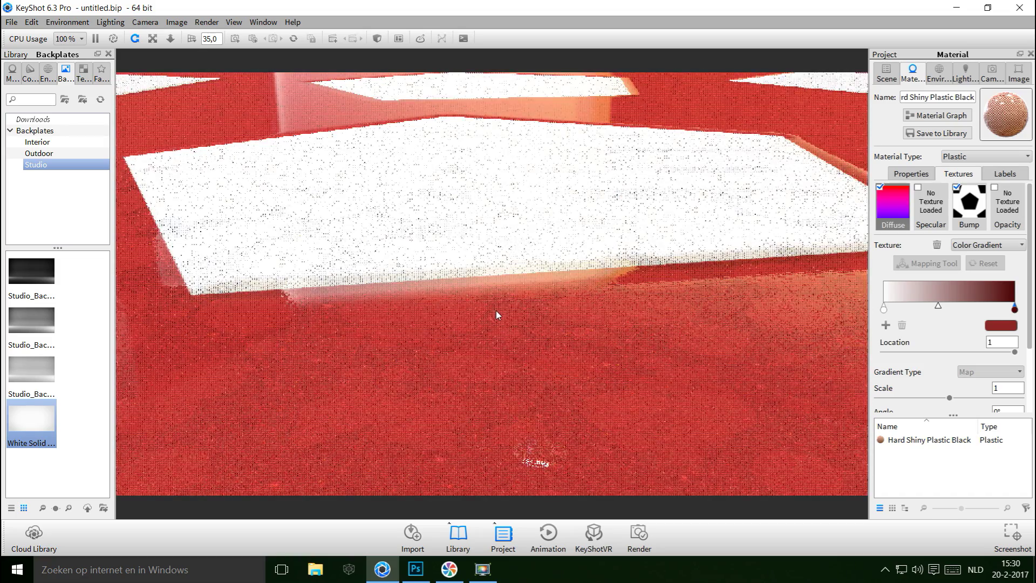
scroll(496, 310, down, 5)
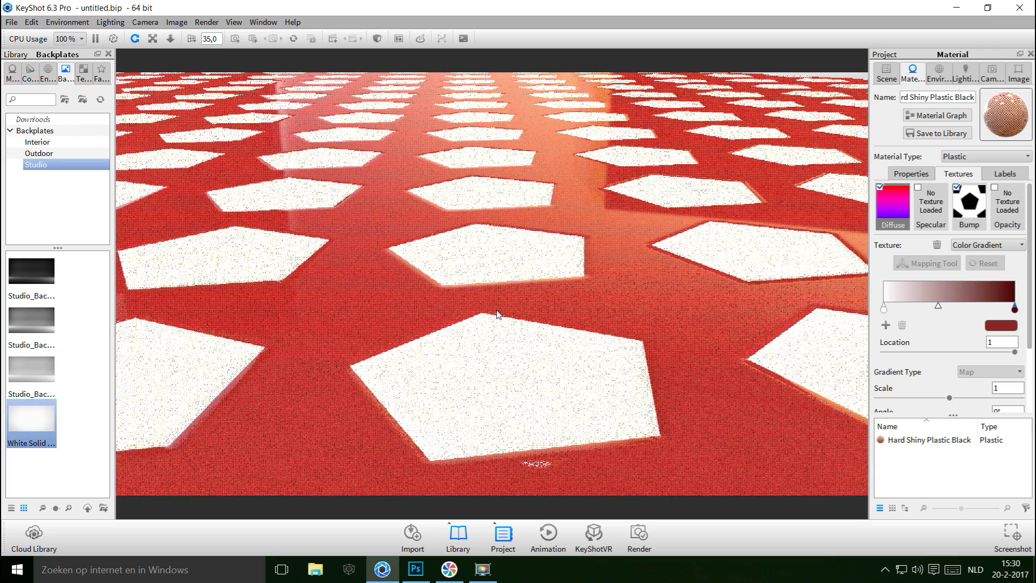
click(79, 23)
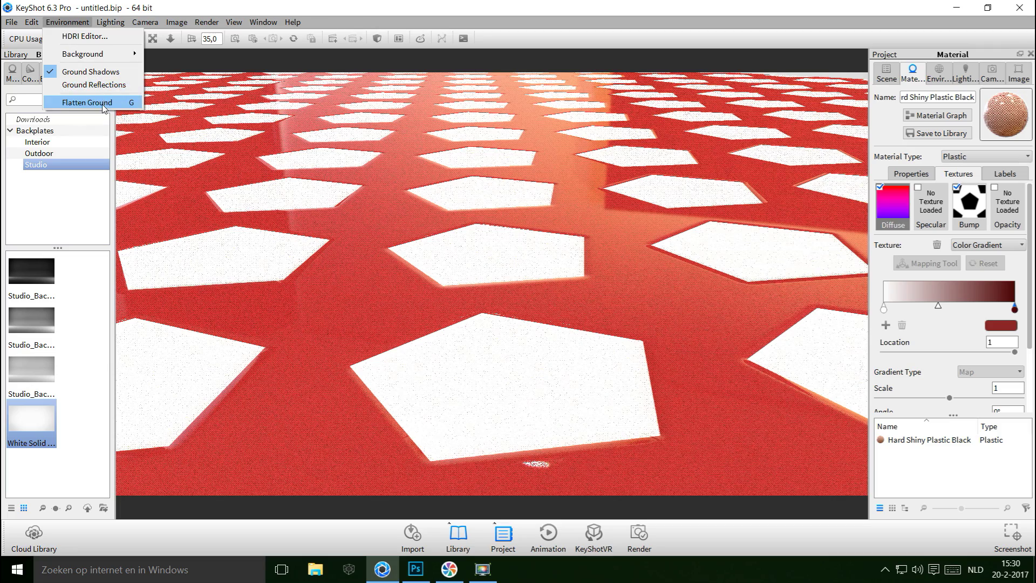
click(102, 104)
click(67, 22)
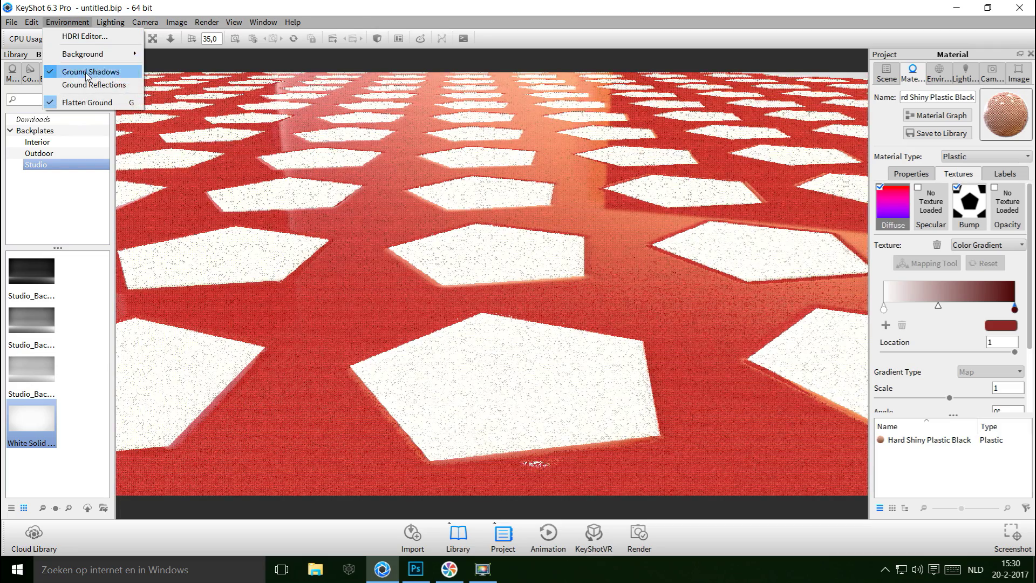
click(94, 85)
click(112, 23)
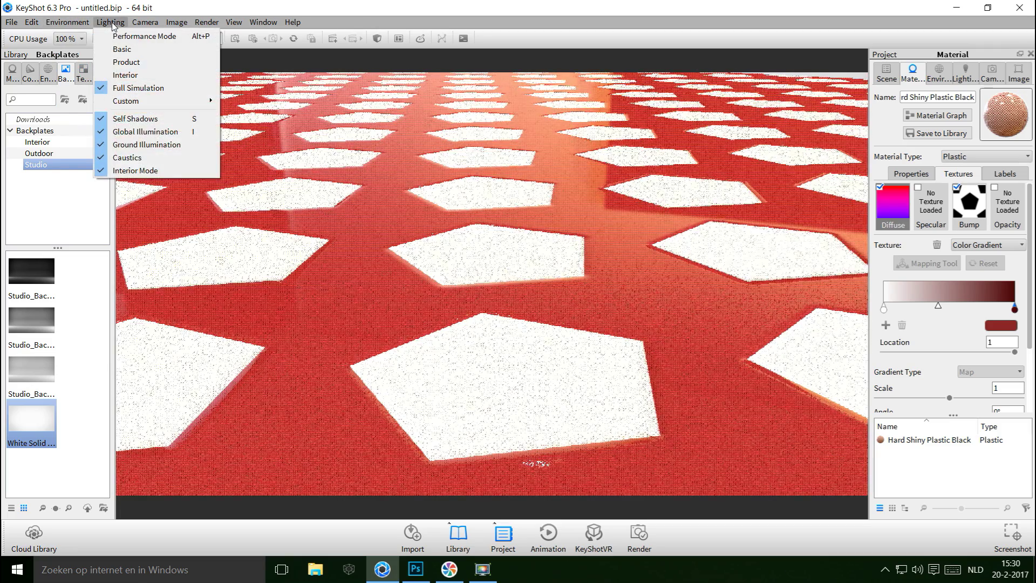
click(156, 171)
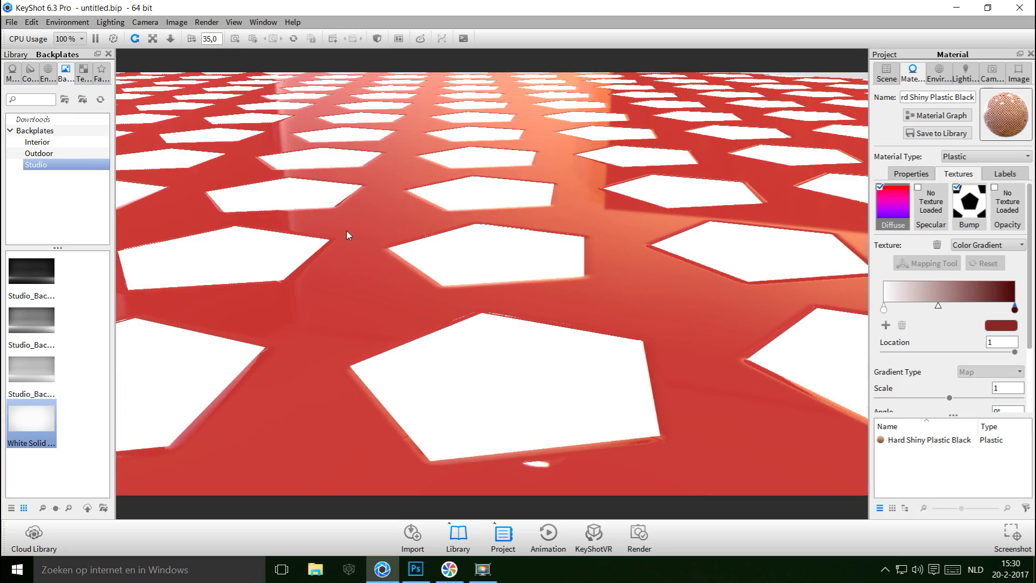
Zoom out and reopen the Material Graph in the centre of the screen
scroll(357, 244, up, 3)
scroll(357, 247, down, 3)
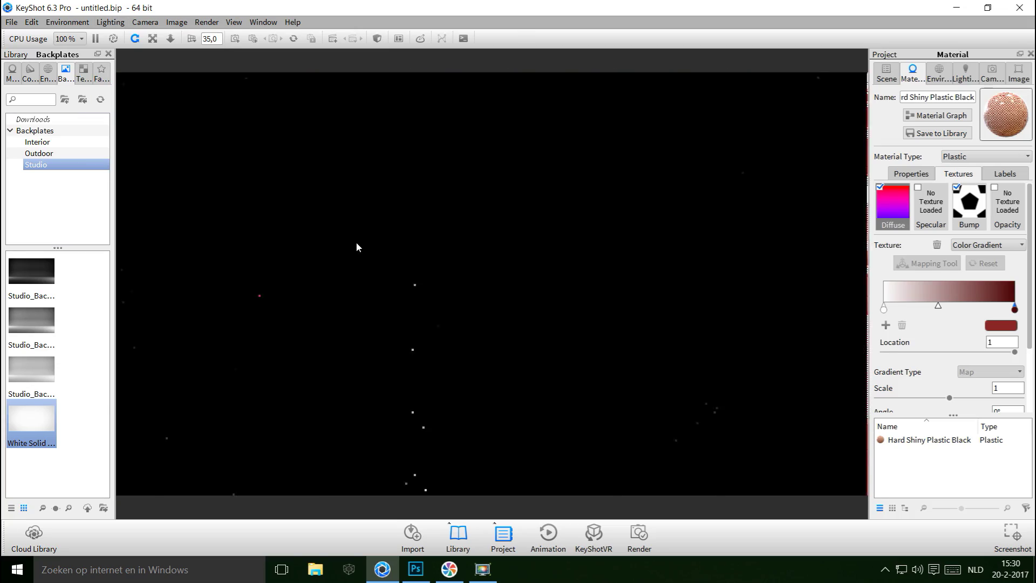
scroll(357, 246, down, 5)
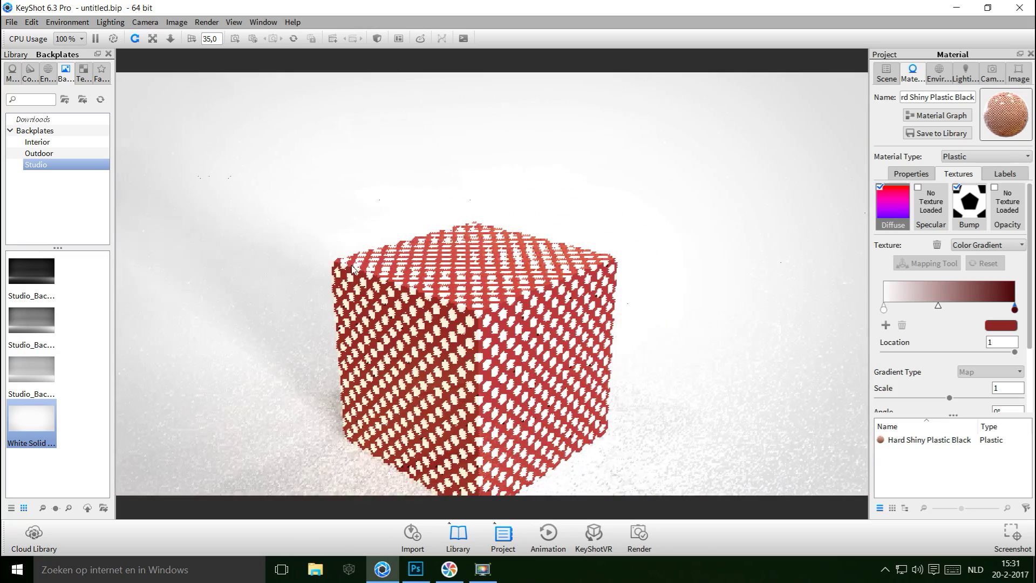
scroll(351, 320, down, 2)
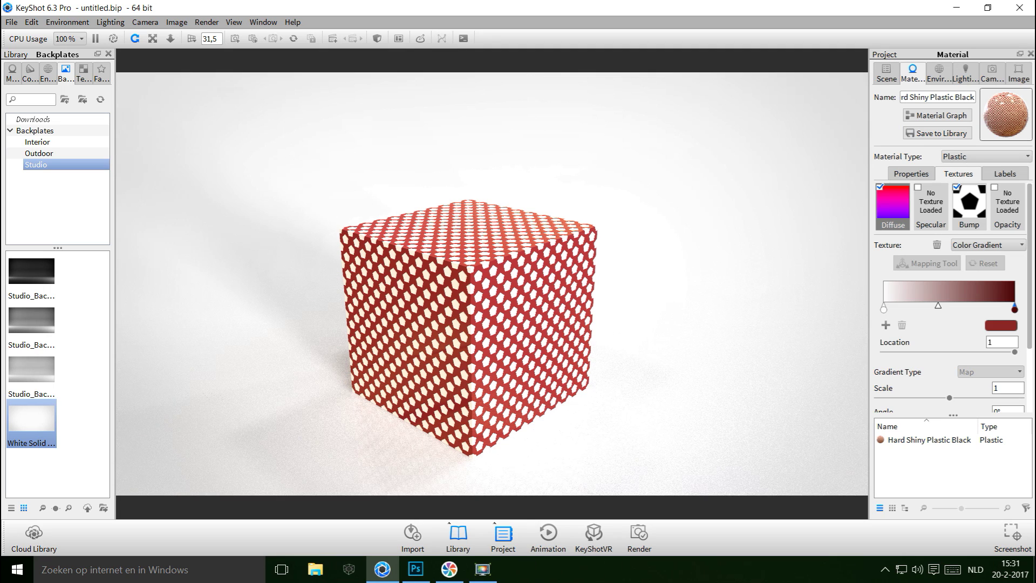
click(937, 115)
drag(900, 96, 563, 102)
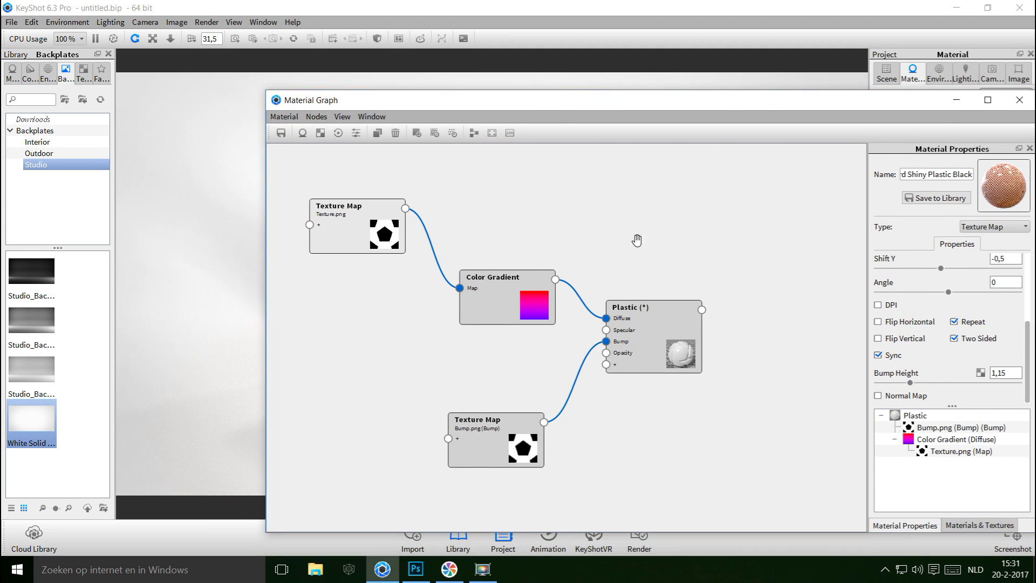
right_click(558, 186)
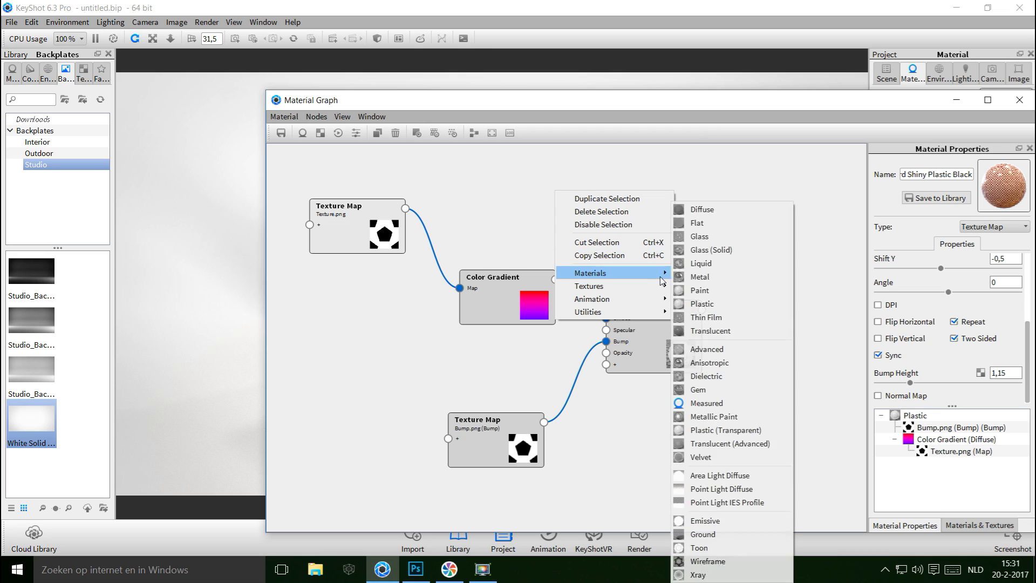
mouse_move(655, 291)
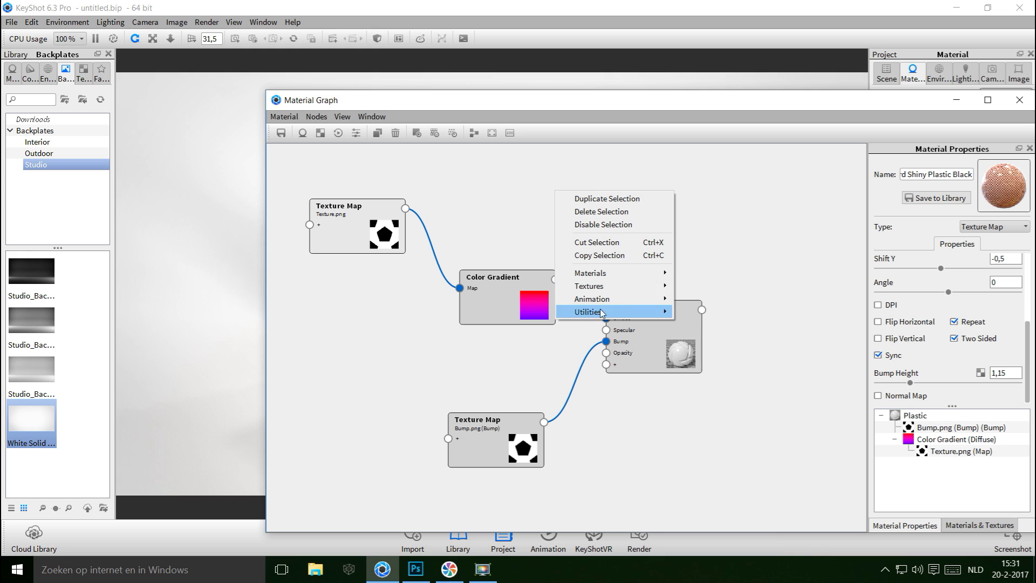
mouse_move(631, 273)
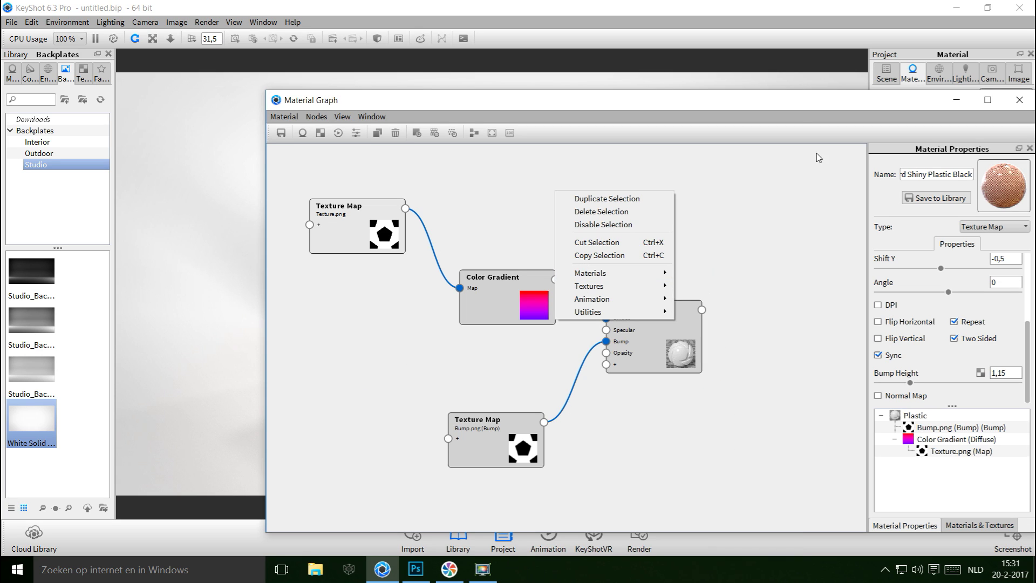
click(796, 99)
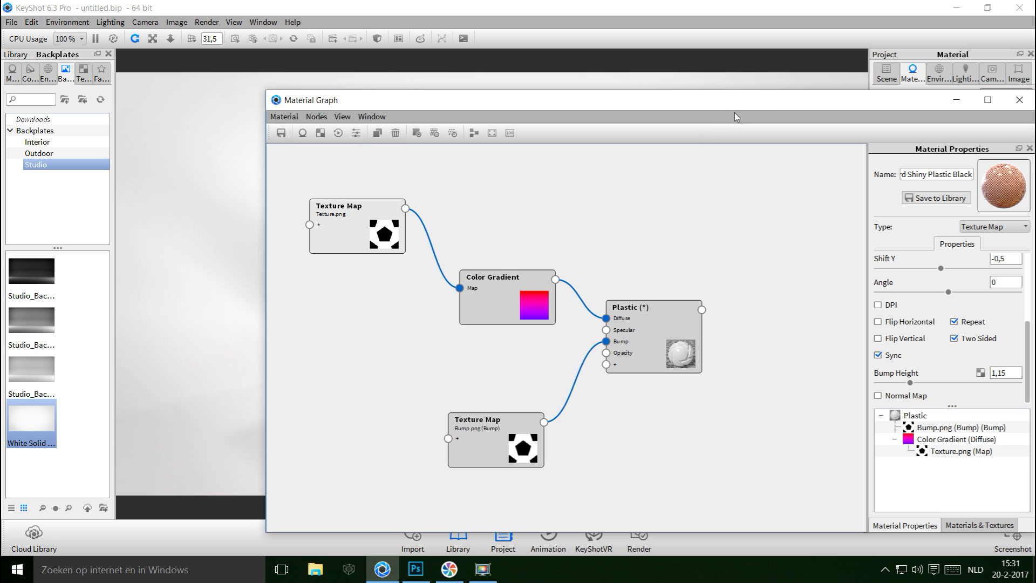
Pan the red pentagon cube to the upper left, with the full material graph visible beside it
drag(767, 104, 943, 333)
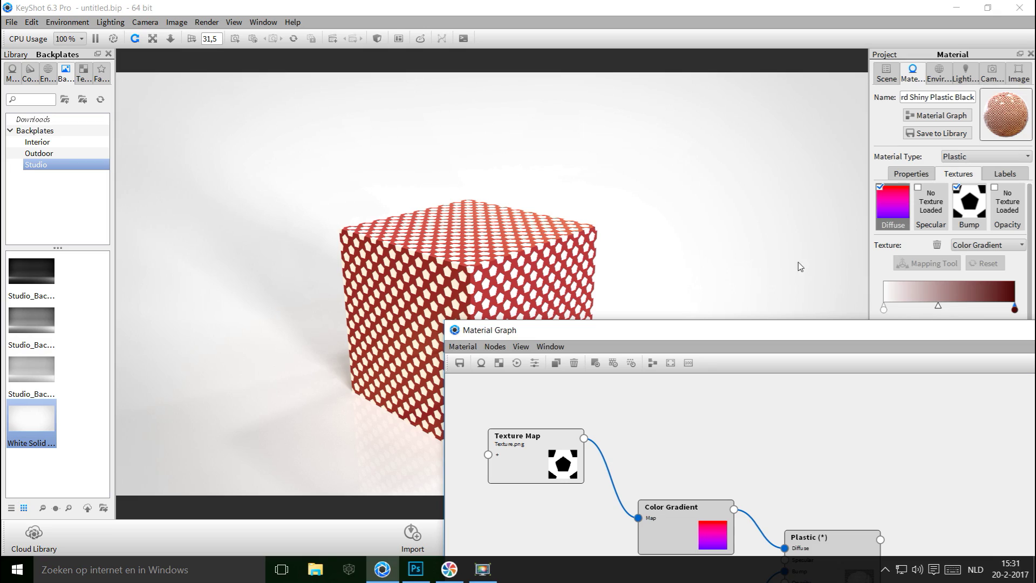
middle_drag(698, 210, 486, 113)
drag(680, 338, 661, 134)
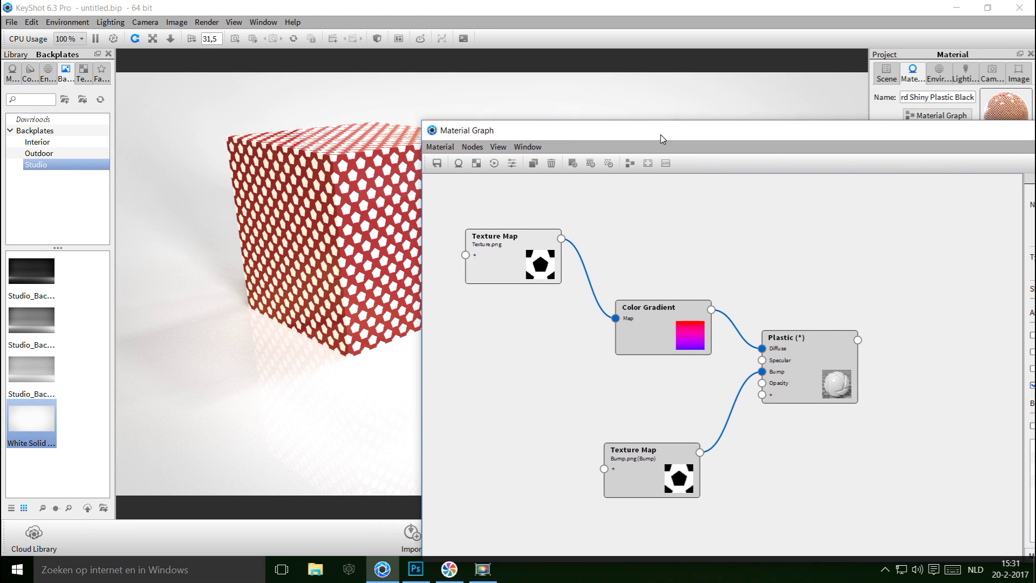